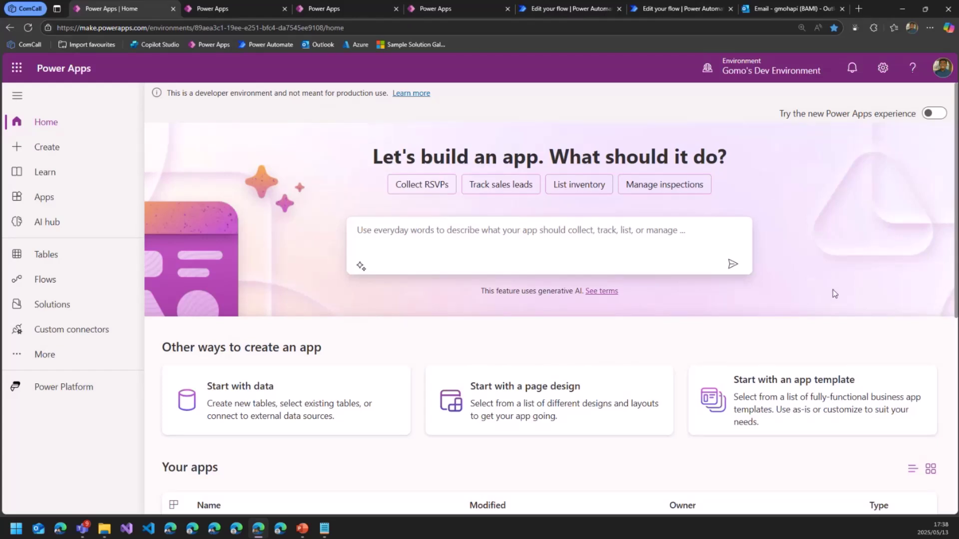
Step: Start a blank custom prompt via AI hub > Prompts > Build your own prompt
click(52, 226)
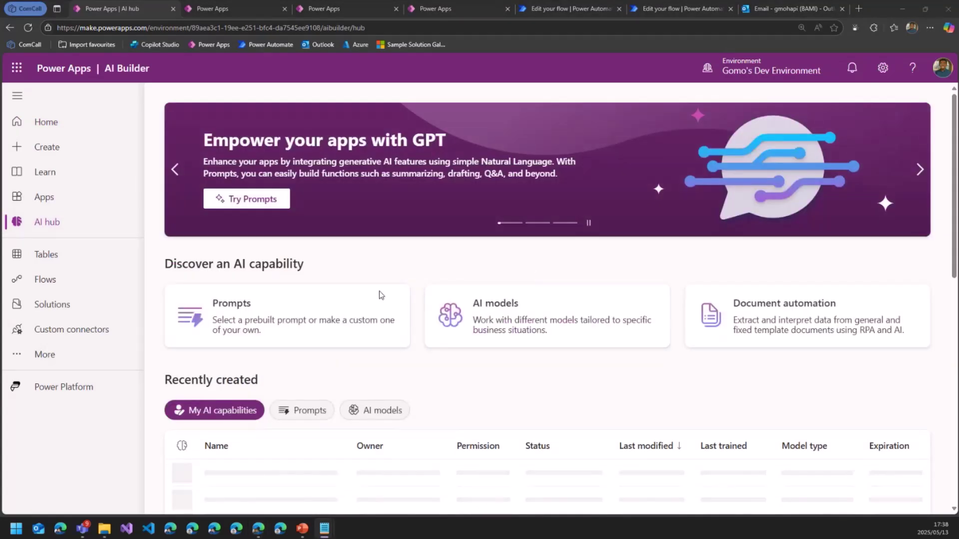
click(291, 325)
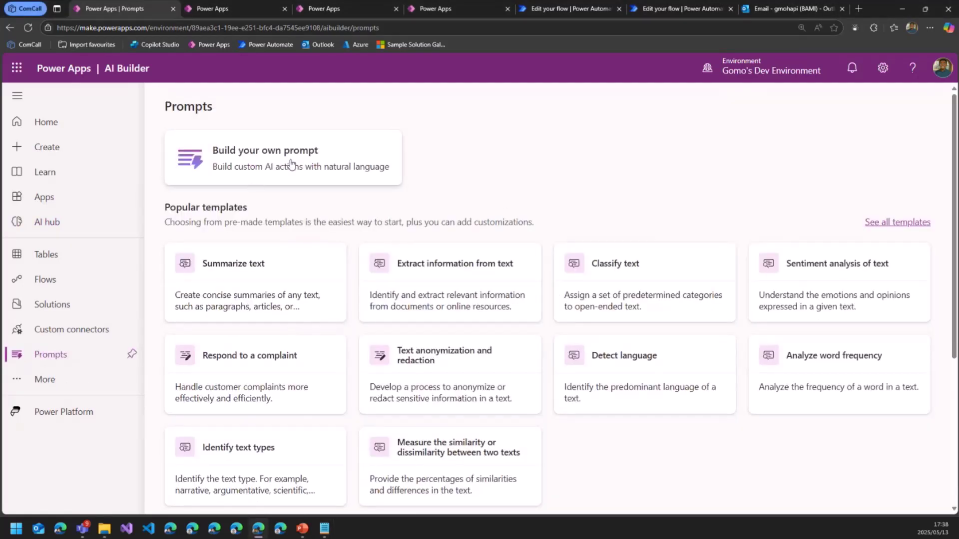
click(332, 165)
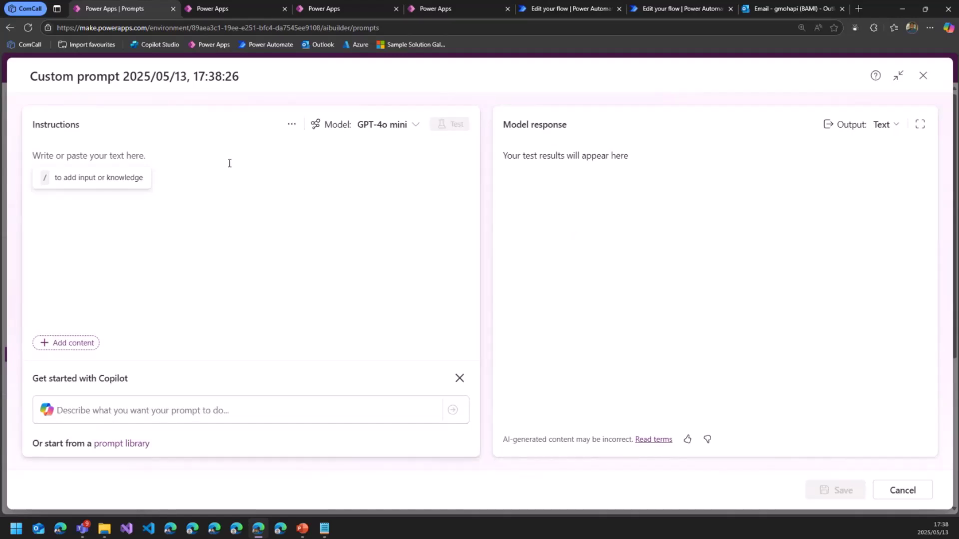
Step: Have Copilot draft 'Create a prompt to extract details from receipts for Expense Processing' and review it
key(F11)
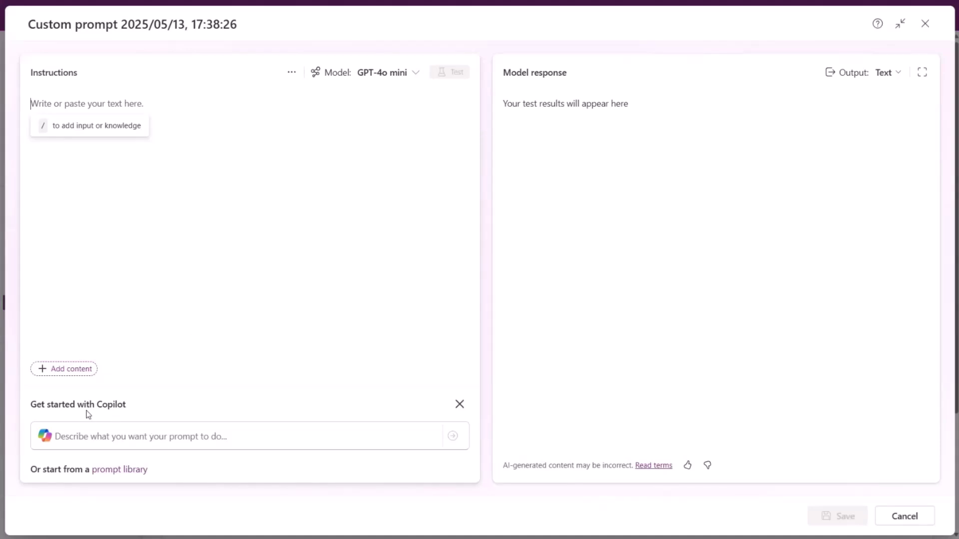
click(116, 440)
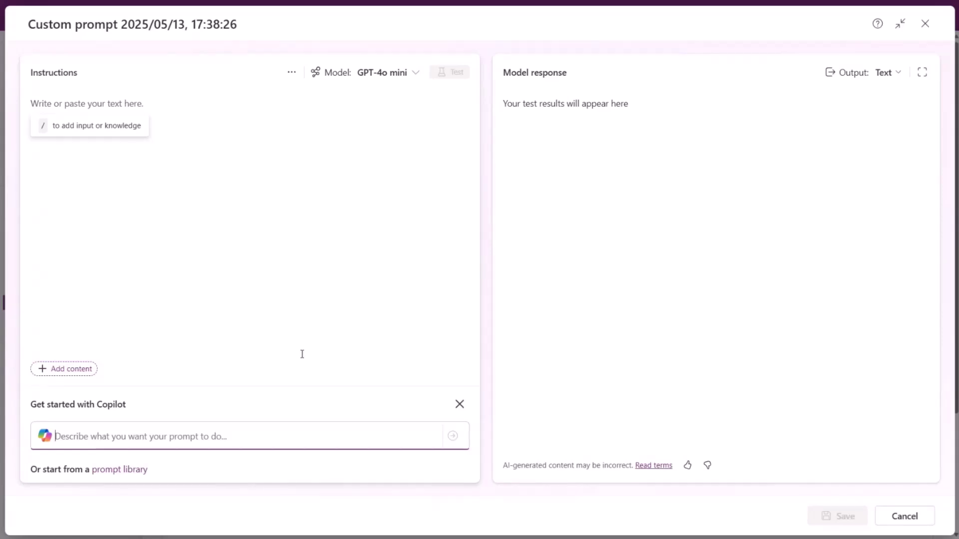
text(Create a prompt to extract details from receipts for Expense Processing)
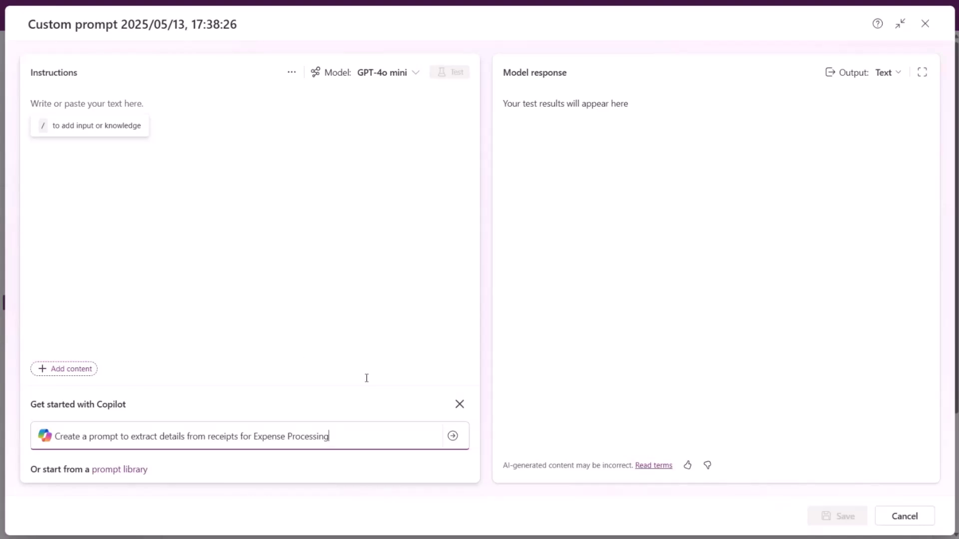
click(452, 436)
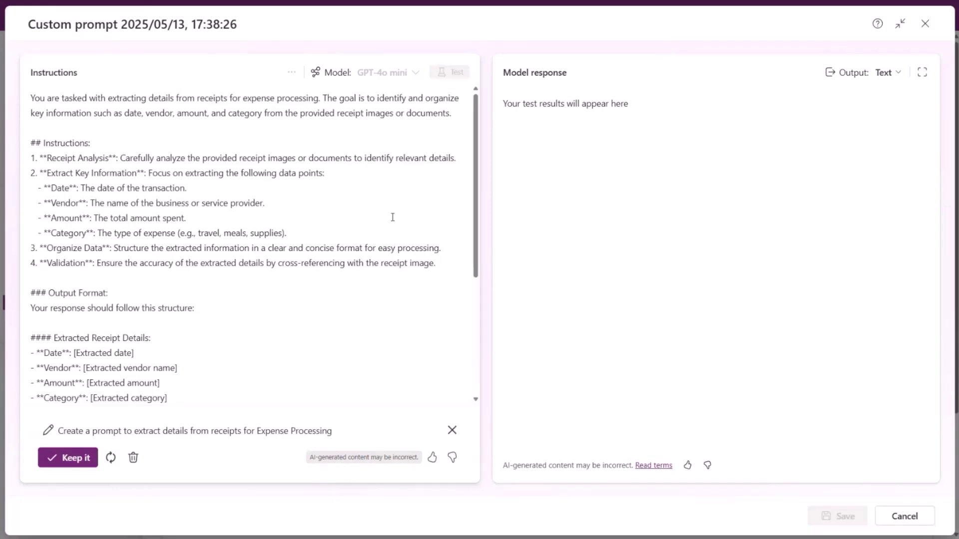
scroll(392, 217, down, 3)
scroll(381, 215, down, 2)
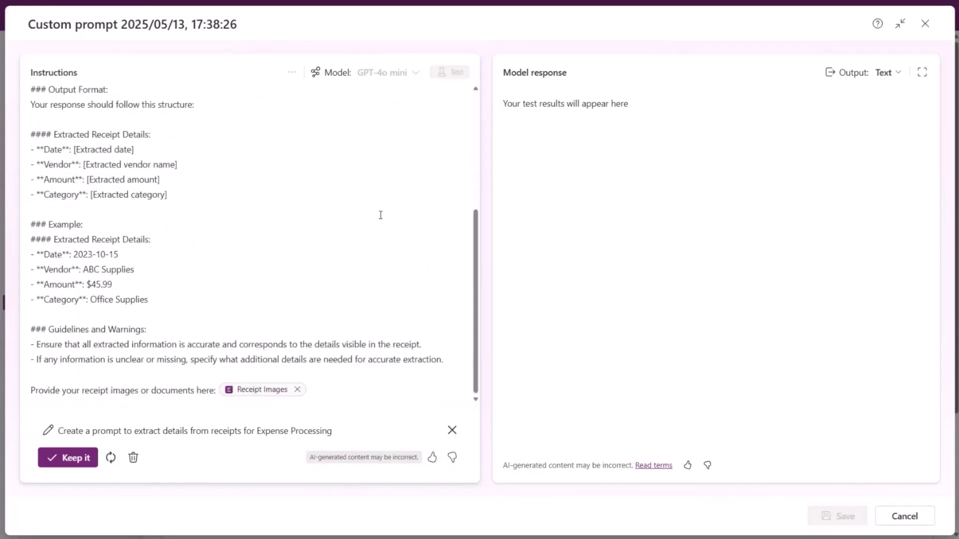
scroll(380, 215, up, 3)
scroll(380, 215, up, 2)
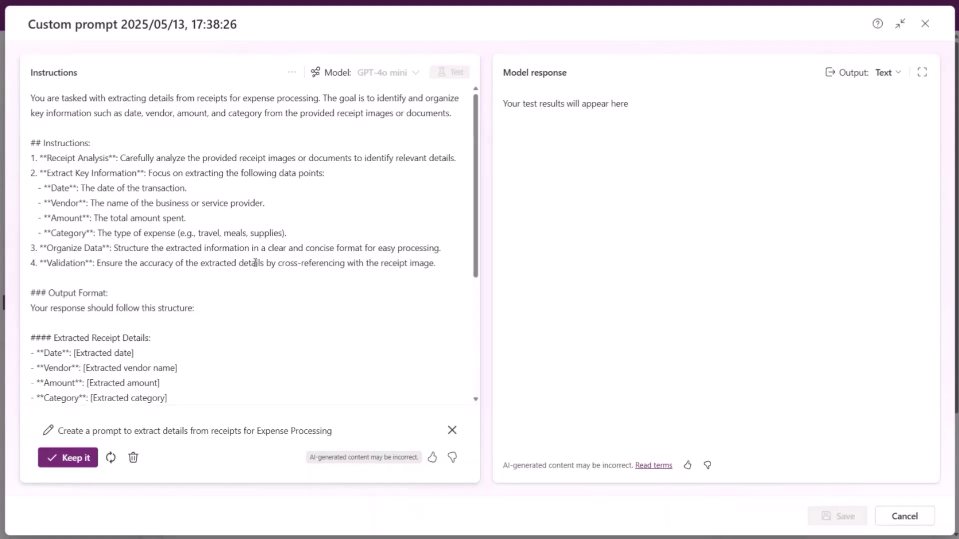
Step: Clear the Copilot draft and delete the word 'email' from the new instruction sentence
click(133, 462)
text(You are an AI assistant designed to process incoming email and associated expense receipts for accurate and efficient expense reporting.)
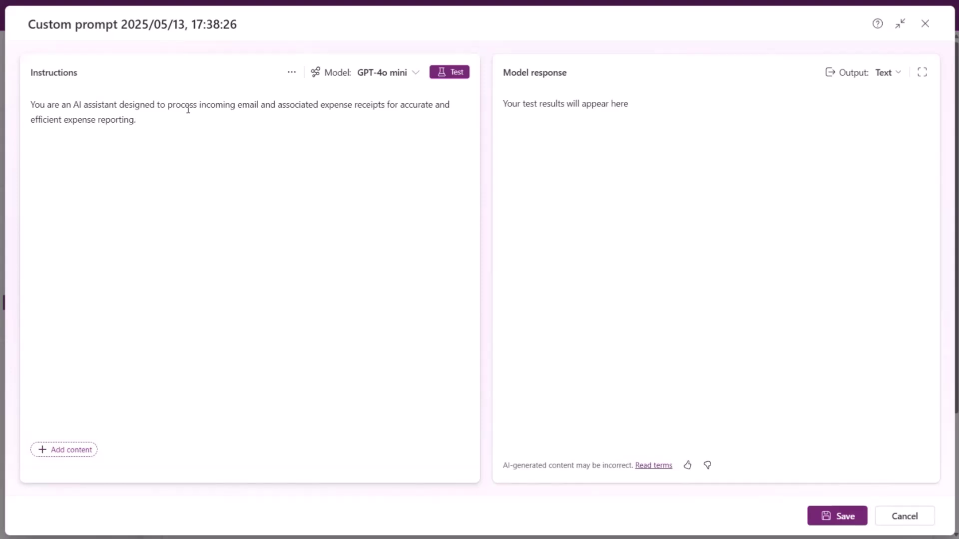
double_click(263, 106)
click(254, 104)
double_click(249, 103)
key(BackSpace)
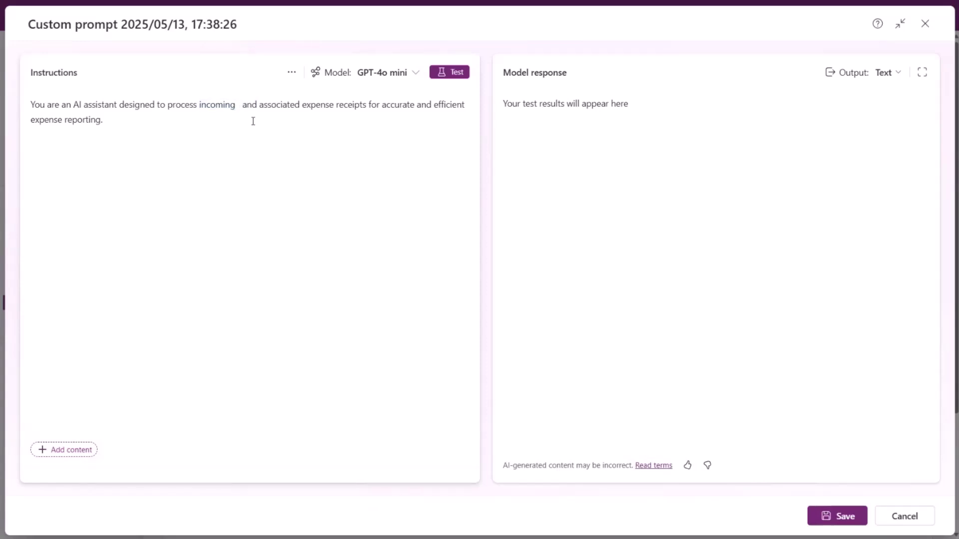
key(BackSpace)
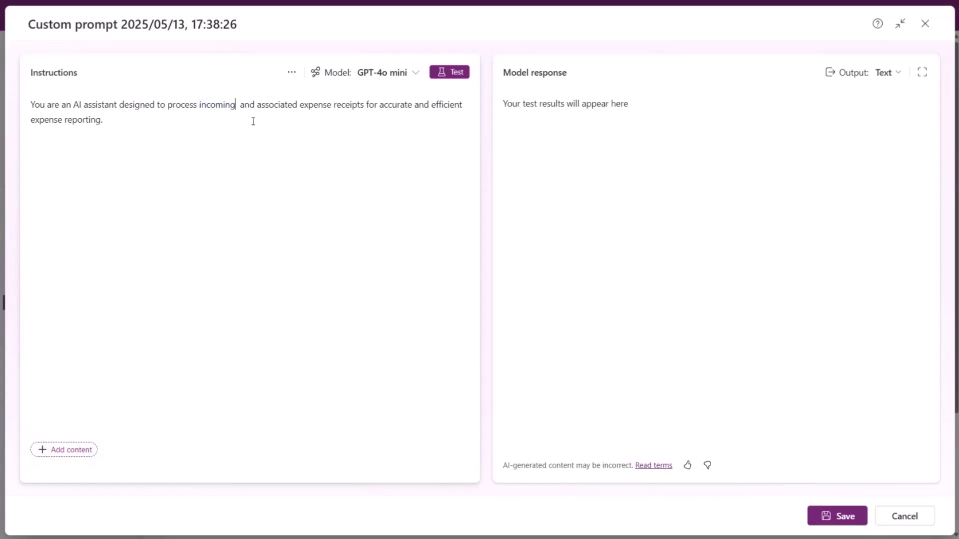
Step: Insert a text input named 'email' in its place
text(/)
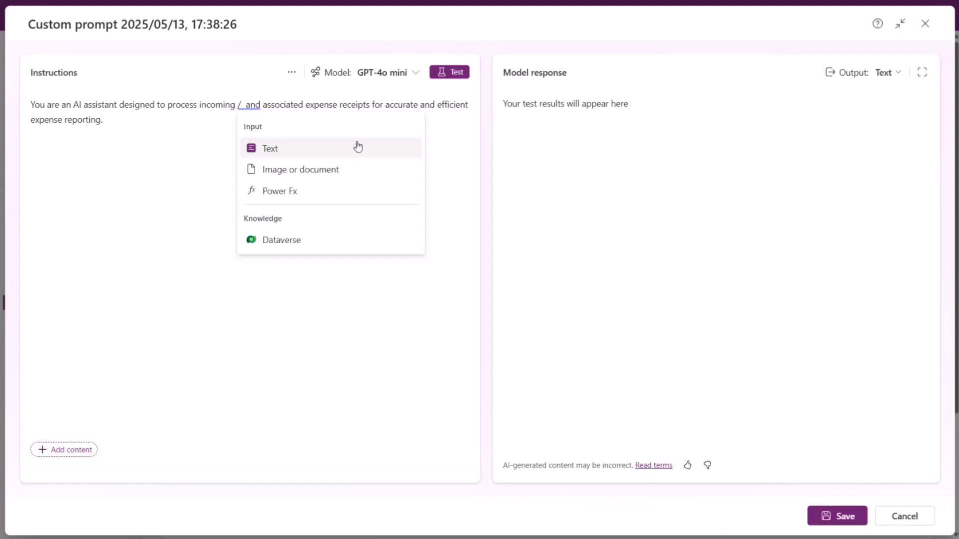
click(278, 153)
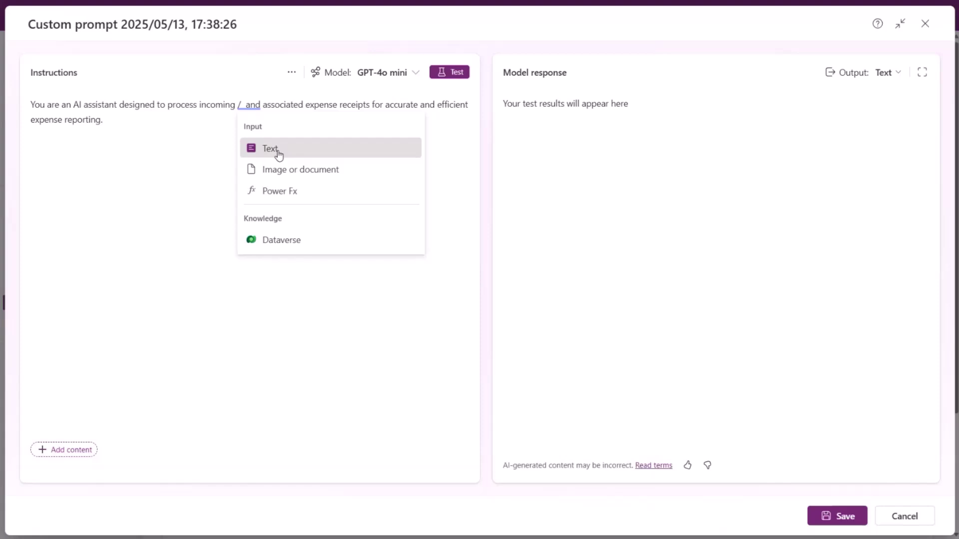
mouse_move(282, 150)
mouse_down()
mouse_move(175, 154)
mouse_move(189, 151)
mouse_up()
click(177, 154)
text(emai)
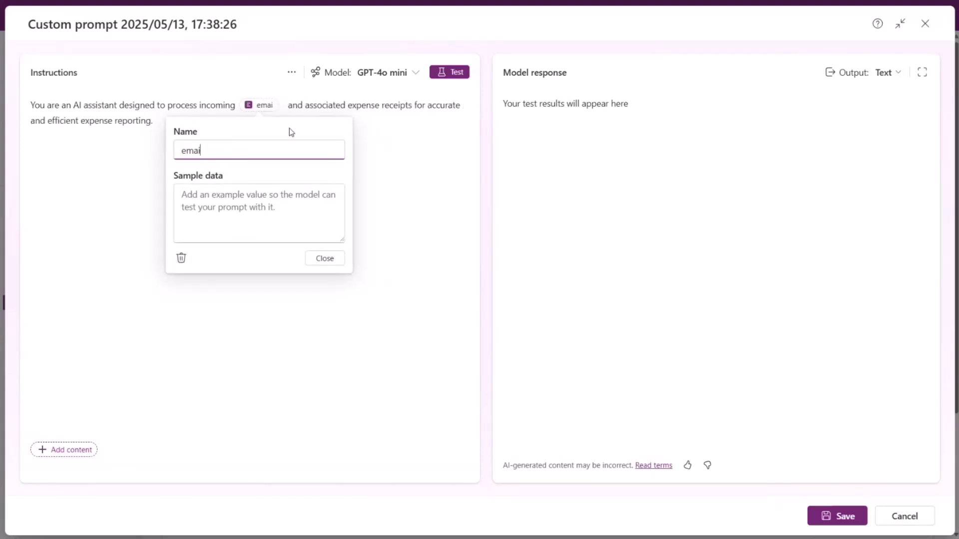
text(l)
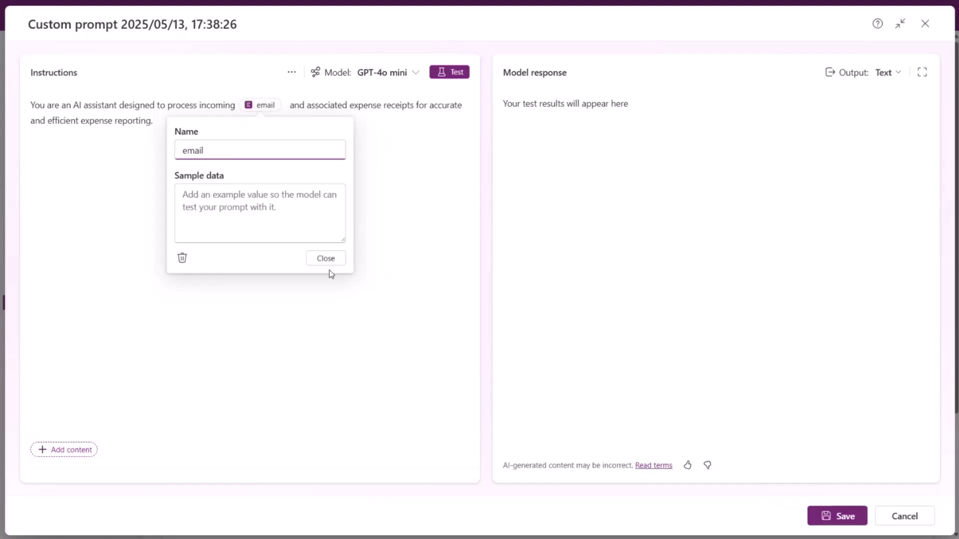
click(327, 260)
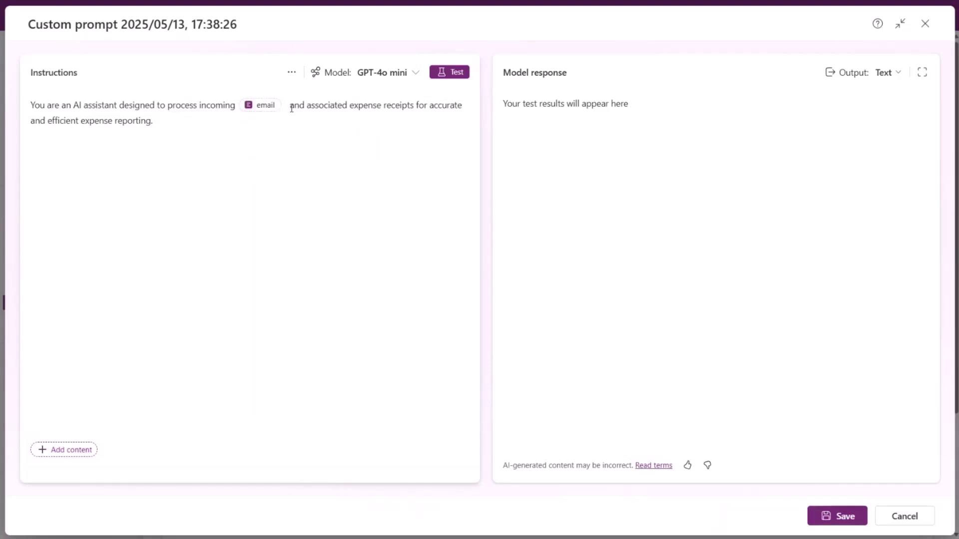
key(Delete)
key(Delete)
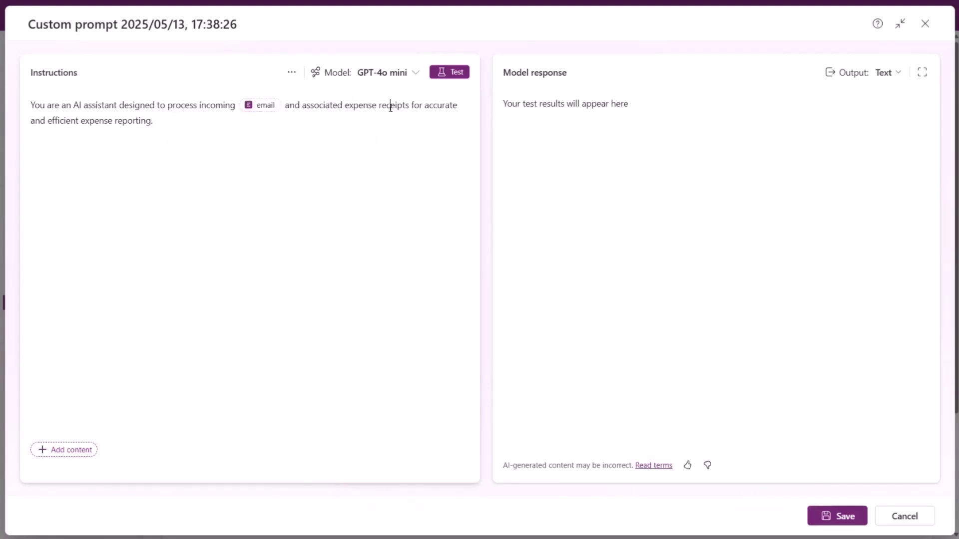
Step: Delete the word 'receipts' from the instruction sentence
double_click(391, 106)
key(BackSpace)
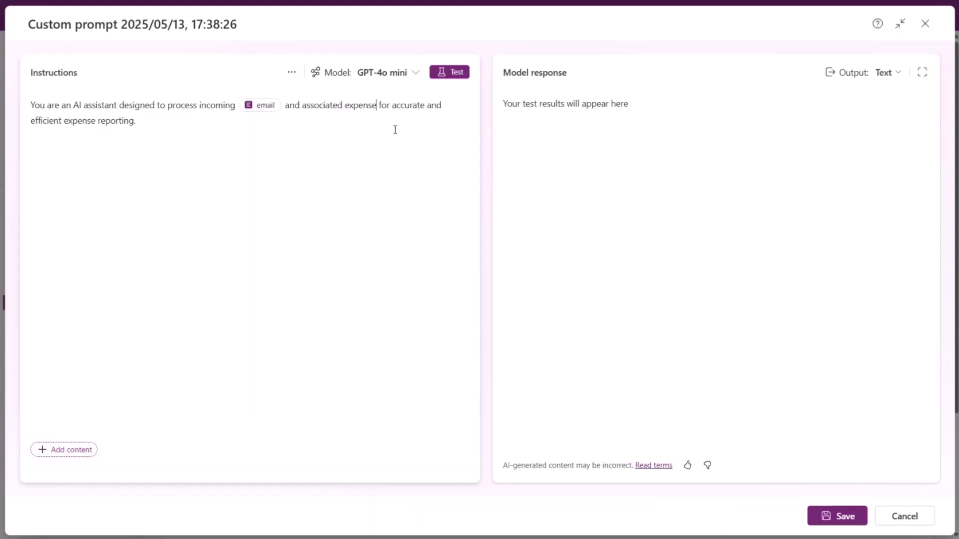
text(/)
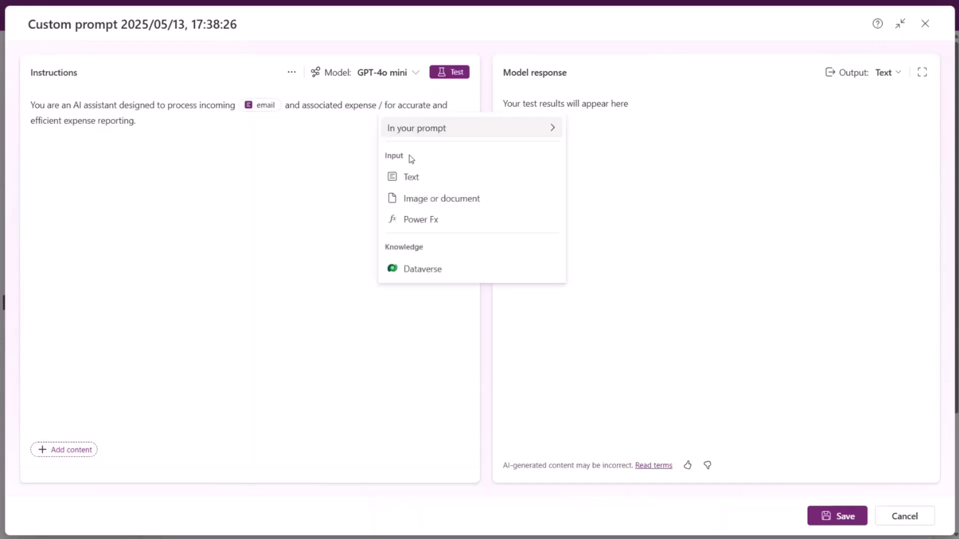
Step: Insert an image or document input named 'receipts', accepting the switch to GPT-4o
click(437, 202)
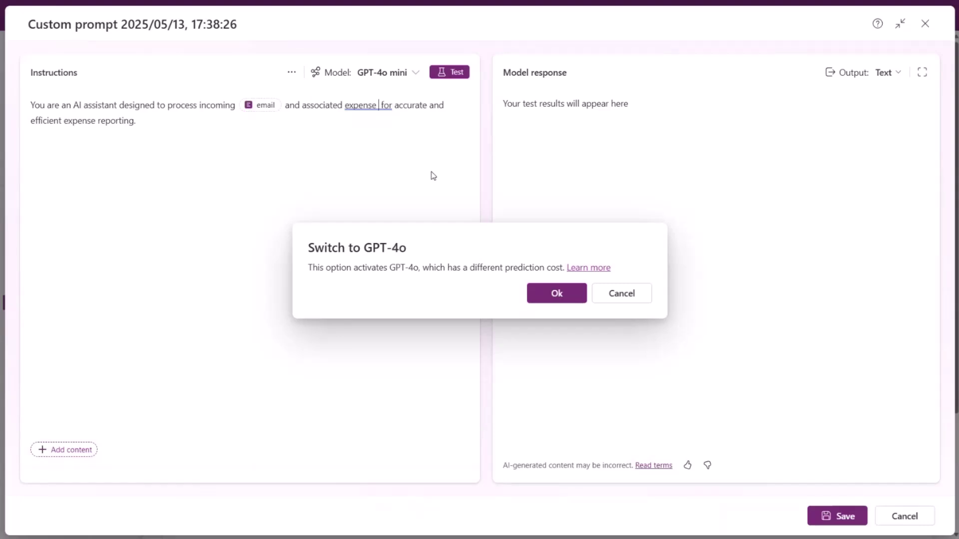
click(549, 294)
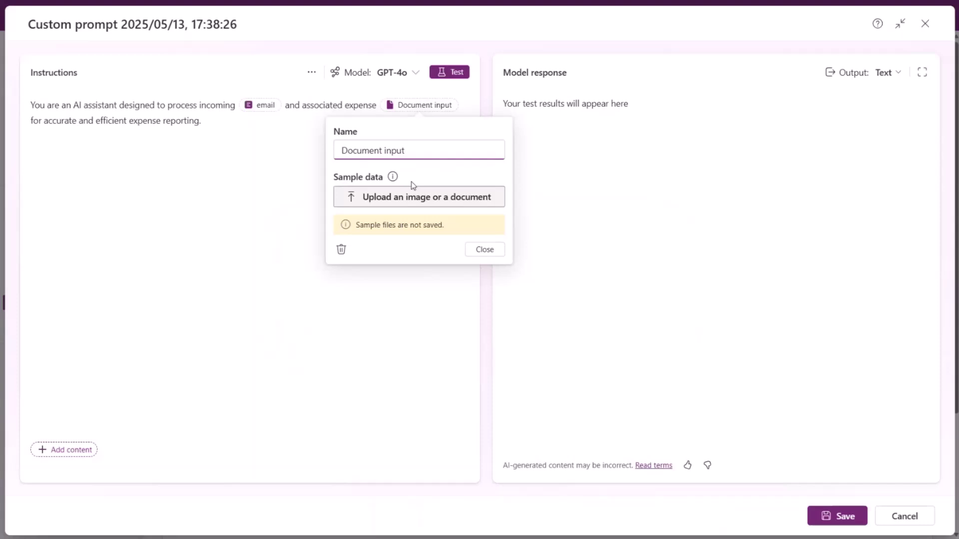
drag(420, 149, 341, 151)
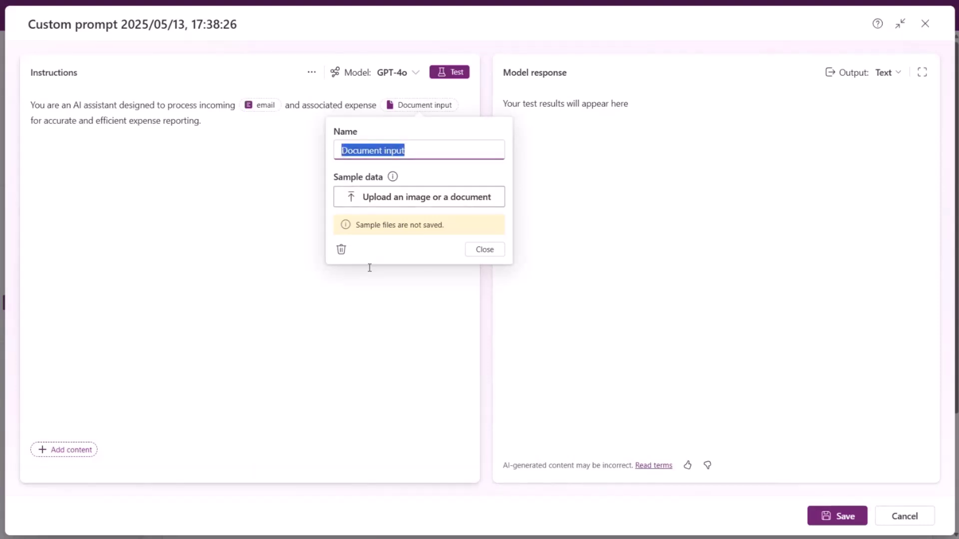
text(receipts)
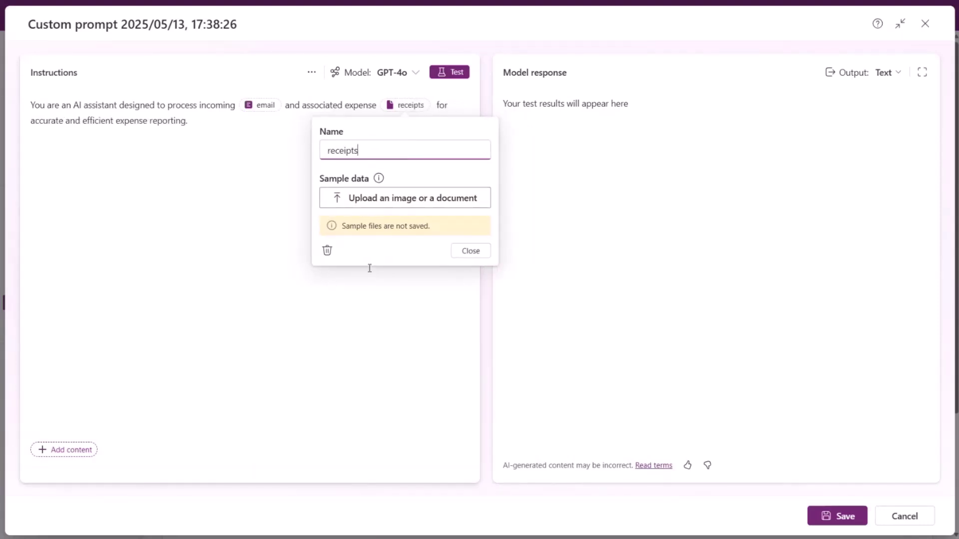
click(373, 308)
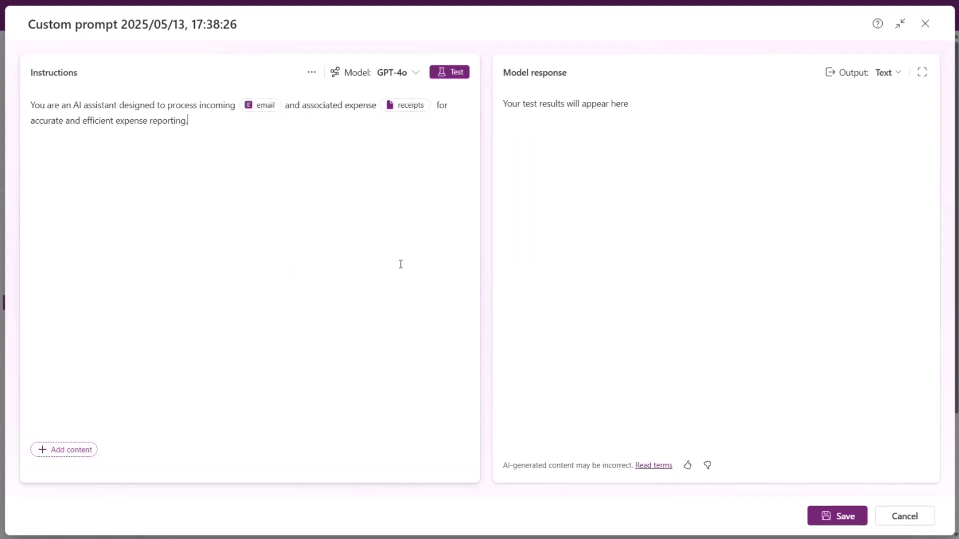
Step: Remove the extra space before 'for' and review the available prompt models
click(433, 105)
key(BackSpace)
click(412, 81)
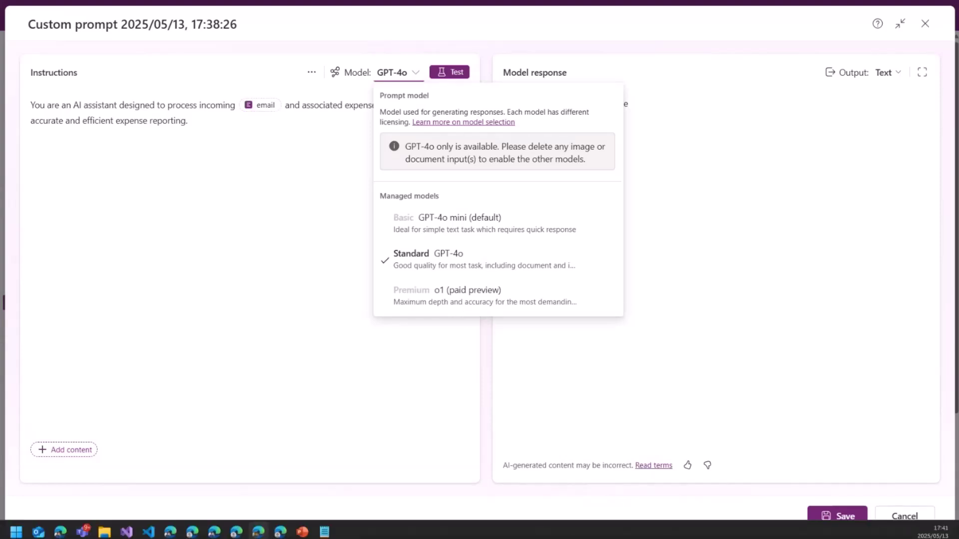
Step: Add the task paragraph and '1. Categorise the expense: Use the categories listed in', dropping the bracketed list
click(205, 122)
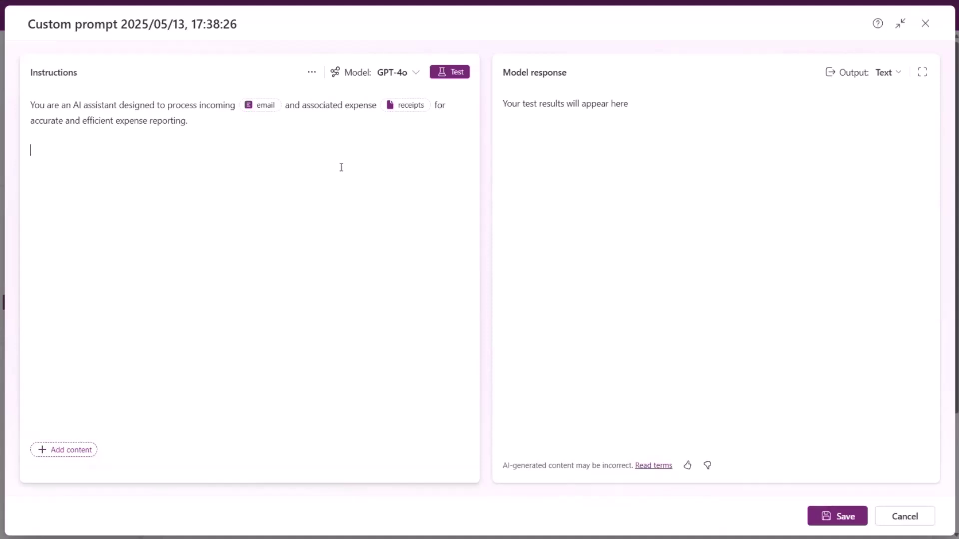
text(For each email and associated receipt attachments that you receive, perform the following tasks:  1. Categorise the expense:)
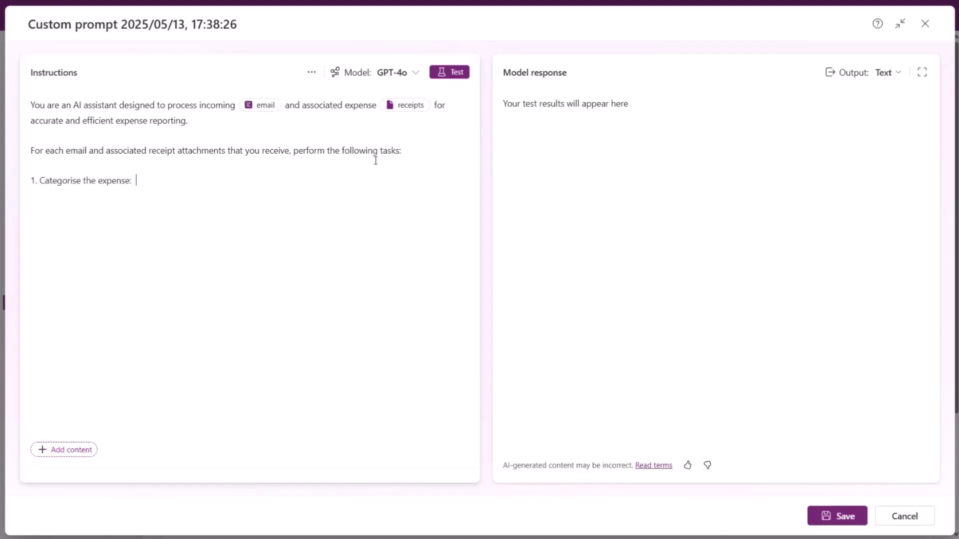
text(Use the categories listed in)
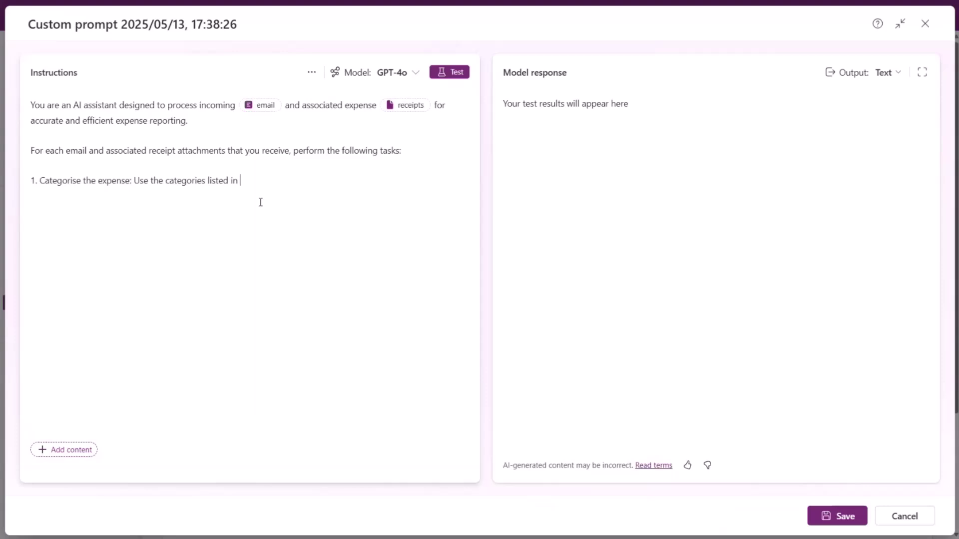
text( [)
text(Meals,)
text( Transport)
text(, Airfar)
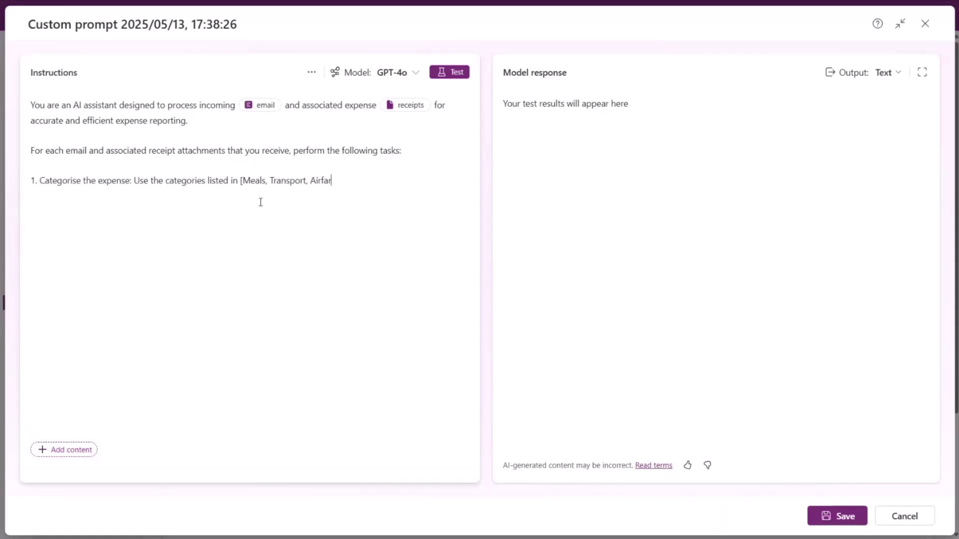
text(e])
drag(297, 181, 276, 181)
click(240, 187)
click(345, 181)
key(BackSpace)
key(BackSpace)
key(BackSpace)
key(BackSpace)
key(BackSpace)
key(BackSpace)
key(BackSpace)
key(BackSpace)
key(BackSpace)
key(BackSpace)
key(BackSpace)
key(BackSpace)
key(BackSpace)
key(BackSpace)
key(BackSpace)
key(BackSpace)
key(BackSpace)
key(BackSpace)
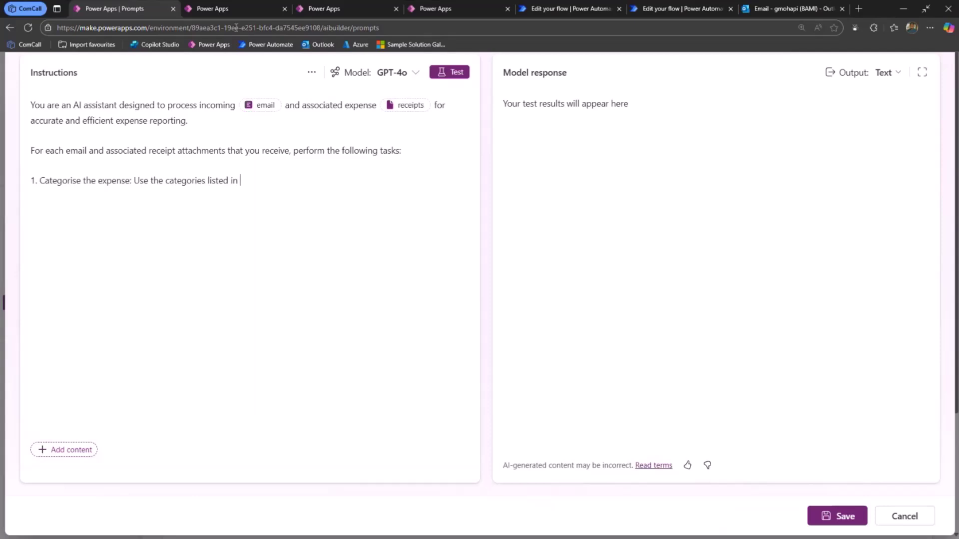
Step: Insert the Dataverse Expense Category > Category Name field after 'listed in'
click(232, 12)
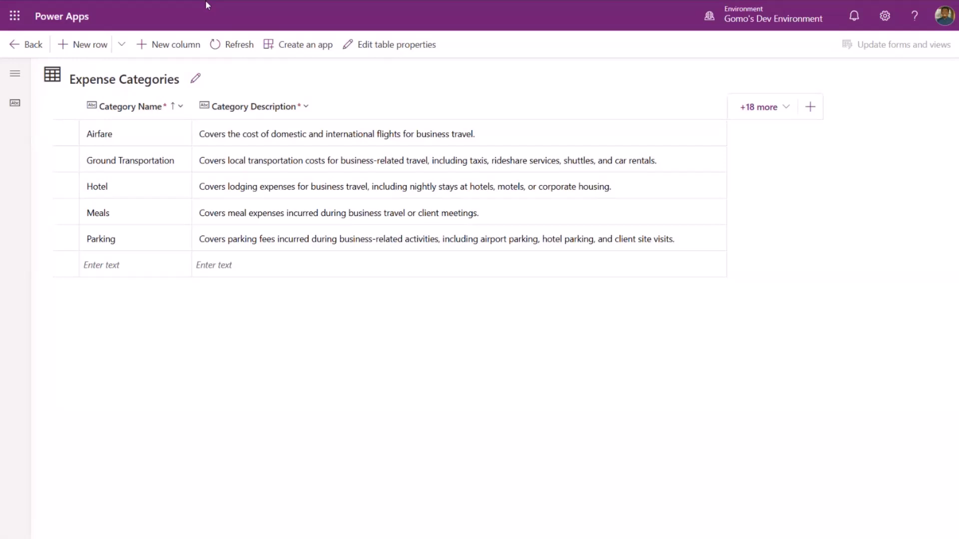
click(135, 9)
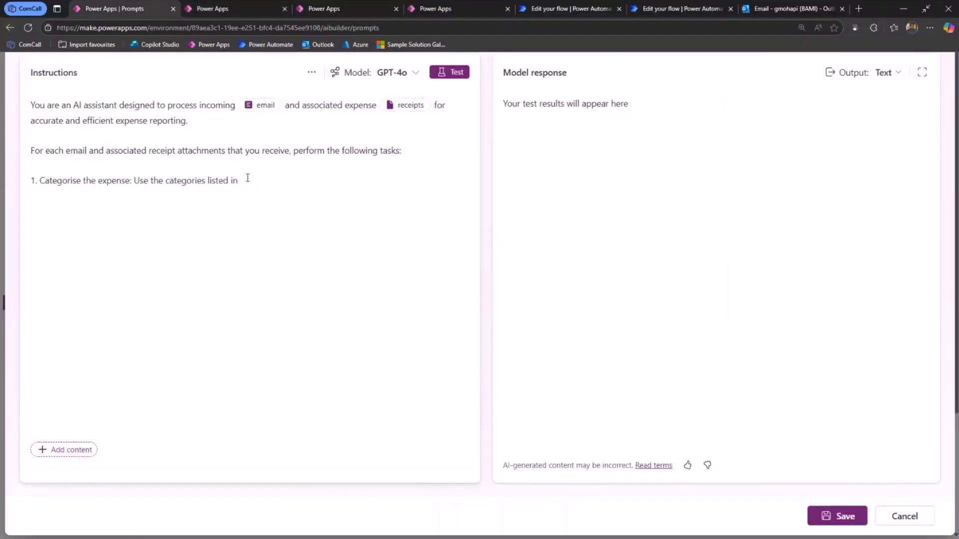
text(/)
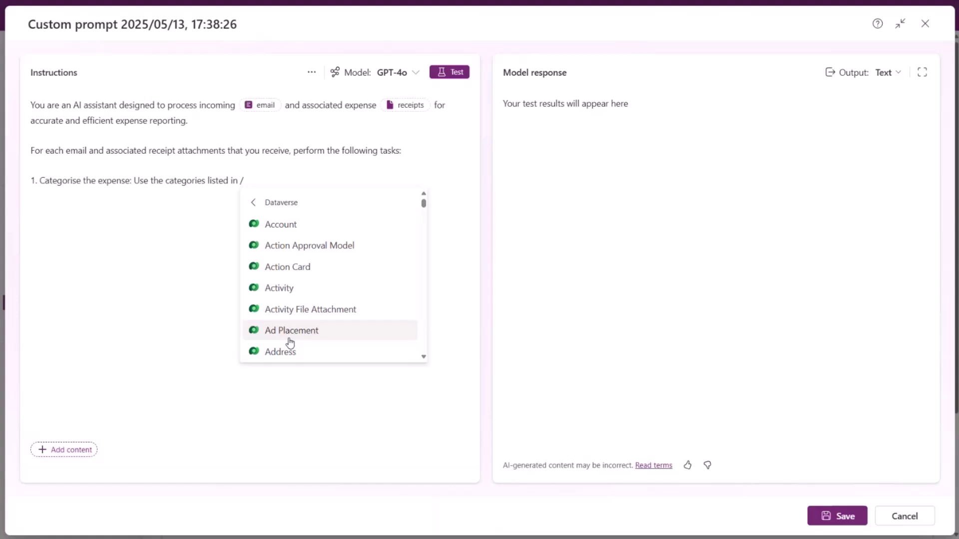
scroll(314, 266, down, 10)
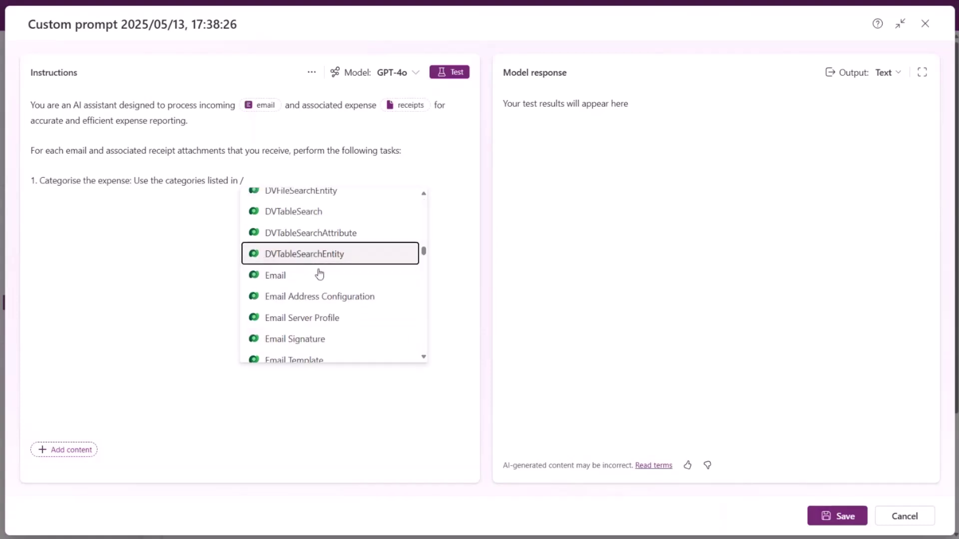
scroll(319, 272, down, 2)
scroll(321, 276, down, 2)
scroll(322, 277, down, 2)
scroll(321, 276, down, 2)
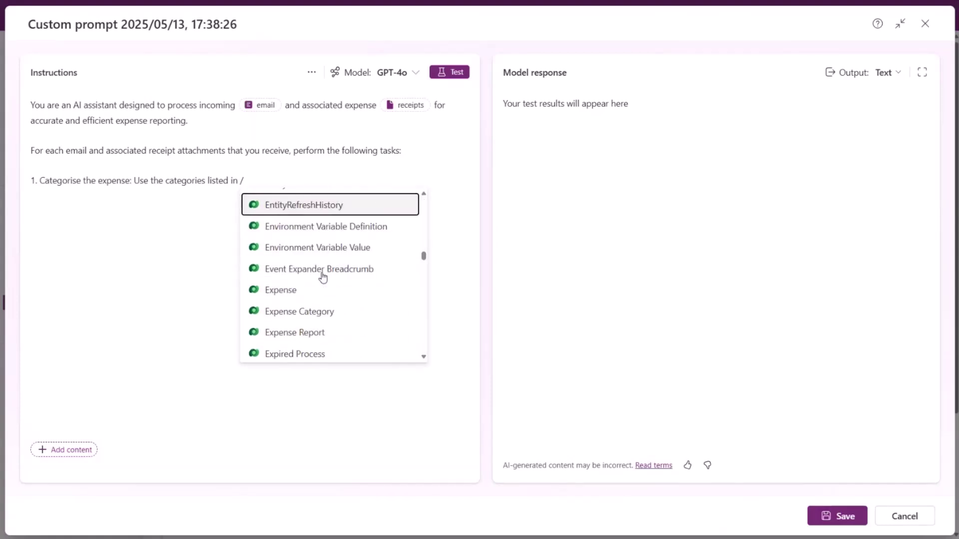
scroll(320, 275, down, 2)
click(302, 242)
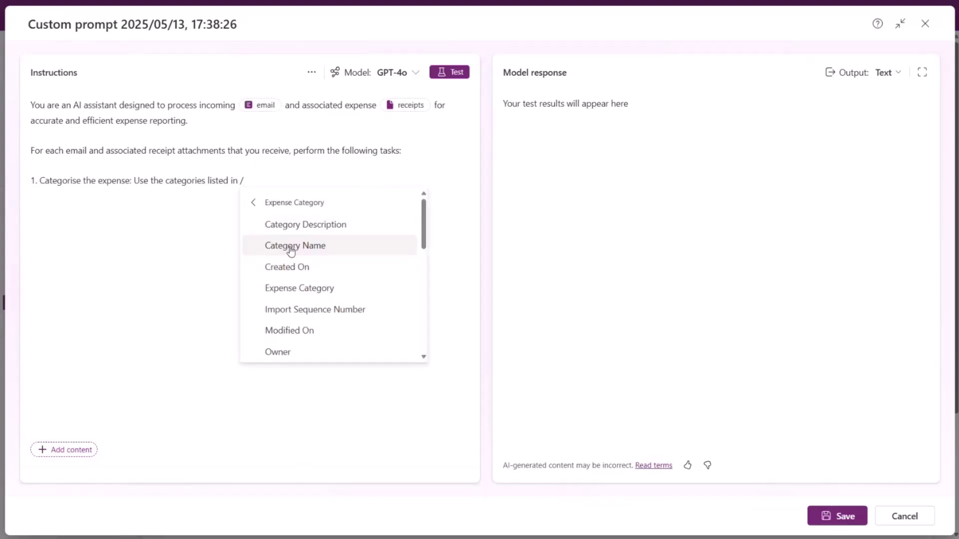
click(291, 246)
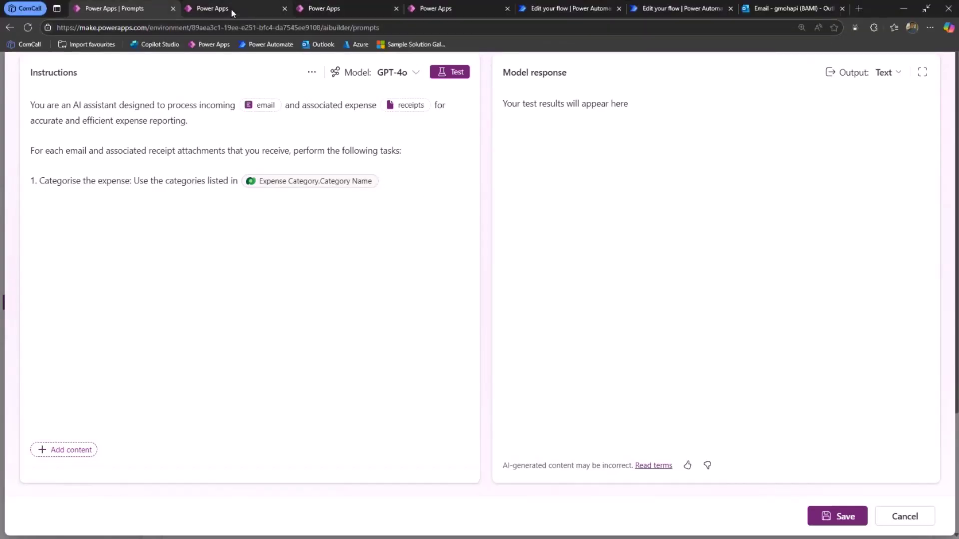
Step: Type 'and use the' and pick the Expense Category table for a second field
click(231, 8)
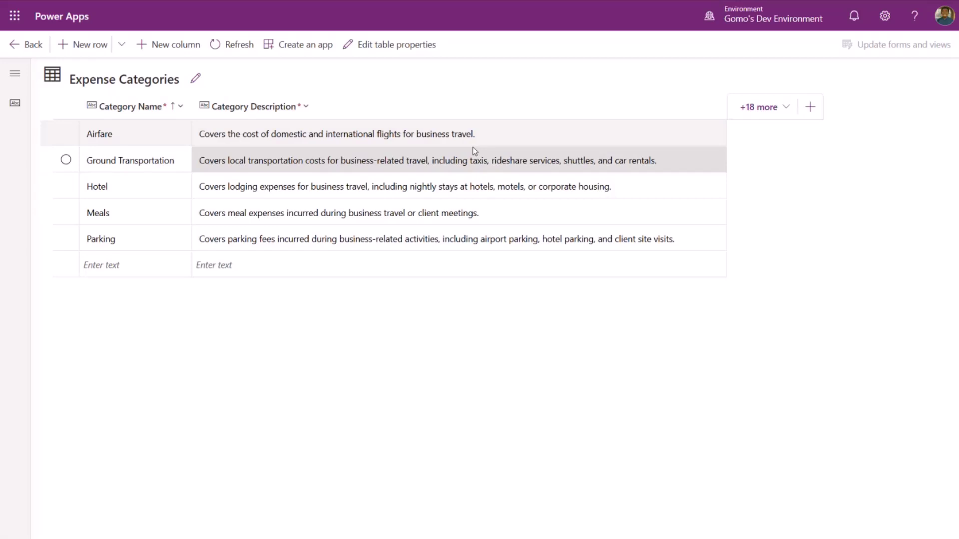
mouse_move(155, 9)
click(139, 11)
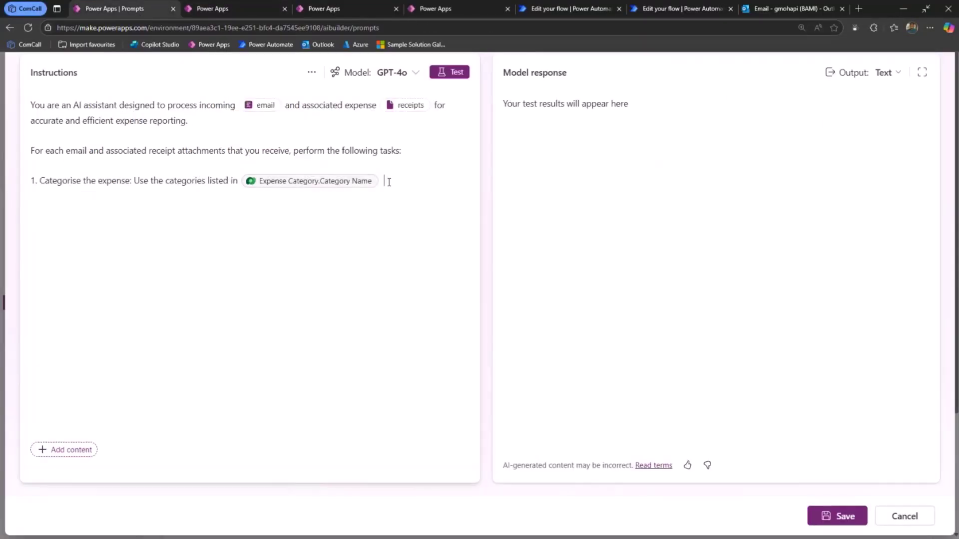
text(and use the)
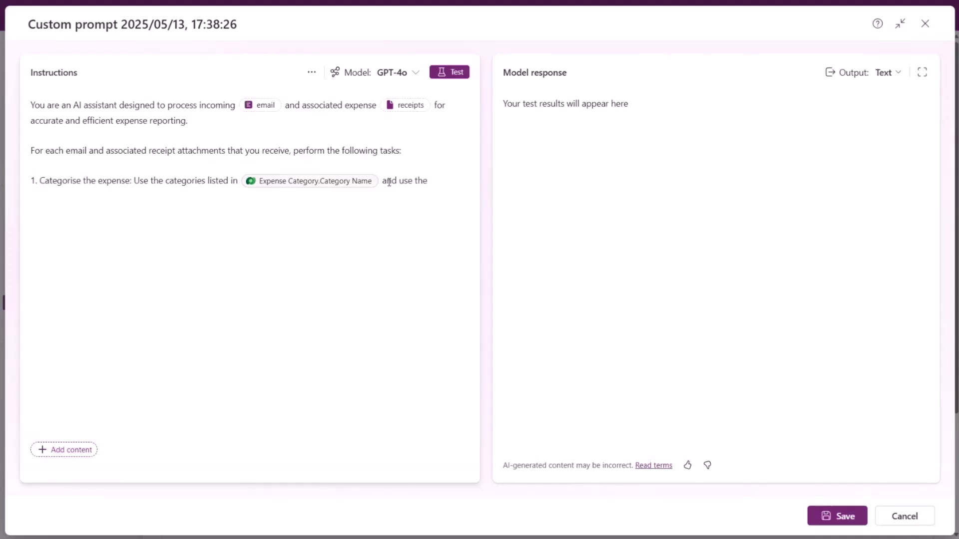
text( /)
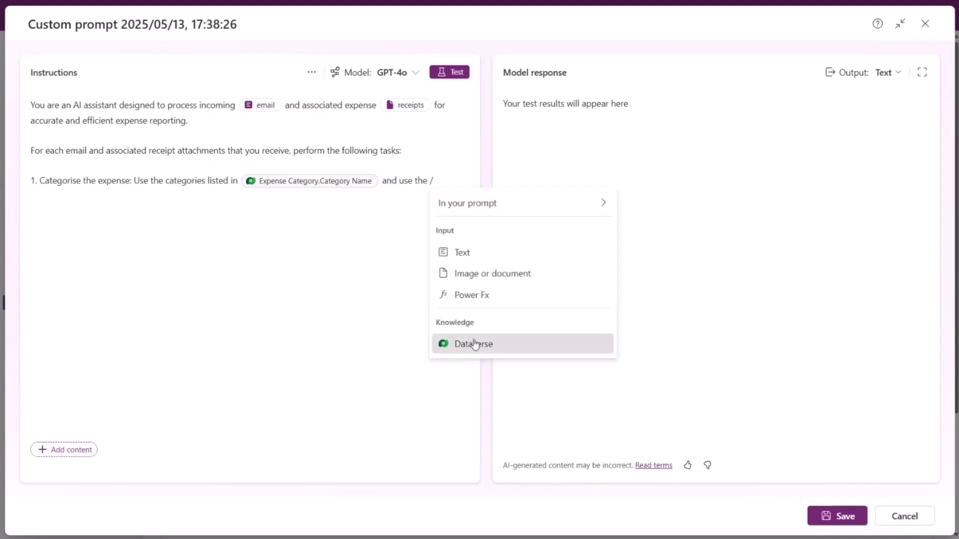
click(474, 344)
scroll(475, 334, down, 10)
scroll(480, 325, down, 2)
scroll(486, 314, down, 3)
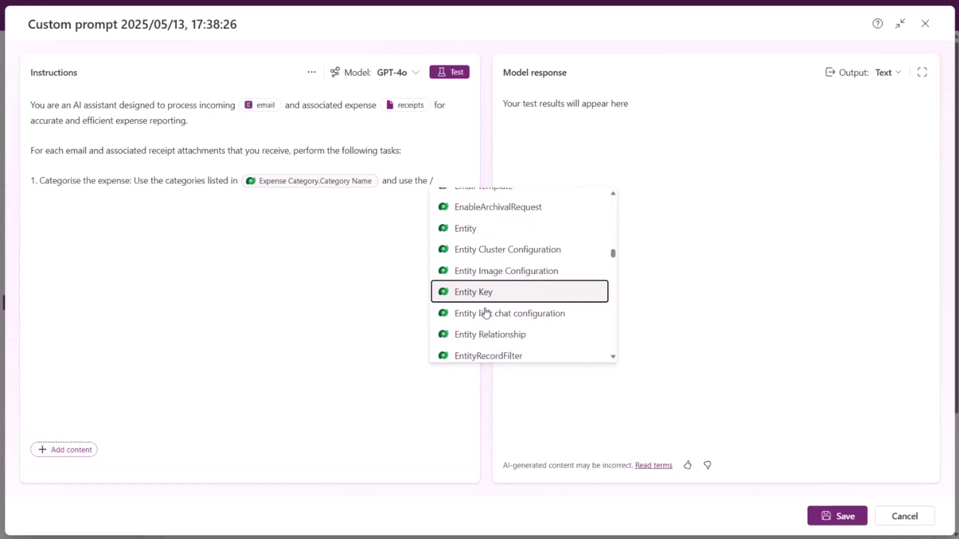
scroll(484, 312, down, 3)
scroll(484, 310, down, 2)
scroll(487, 279, down, 1)
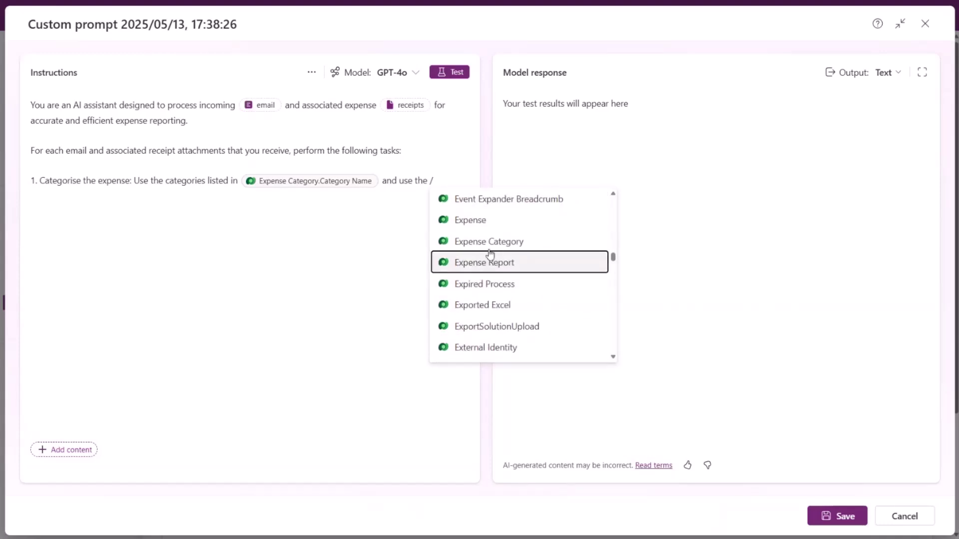
click(489, 248)
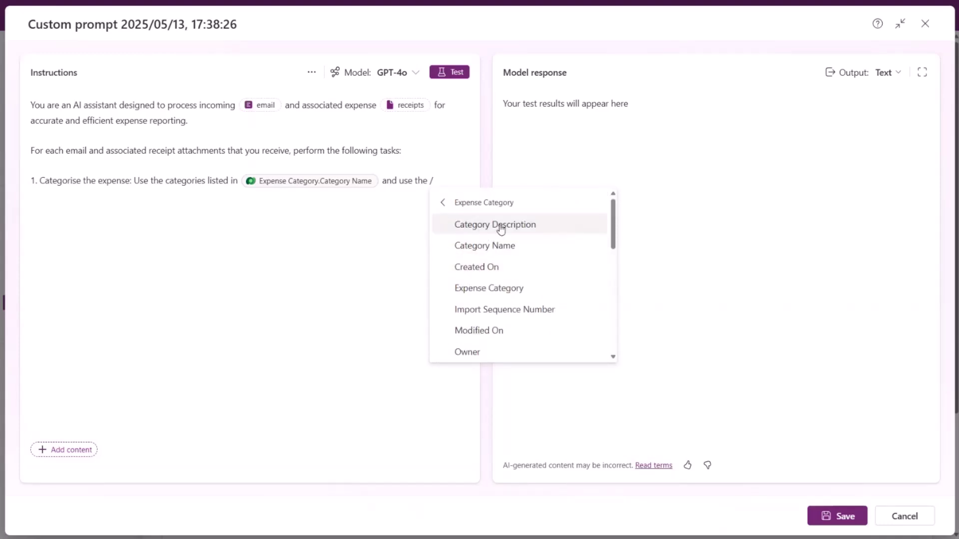
Step: Insert Category Description and finish task 1 with 'to help you determine the correct category…'
click(472, 229)
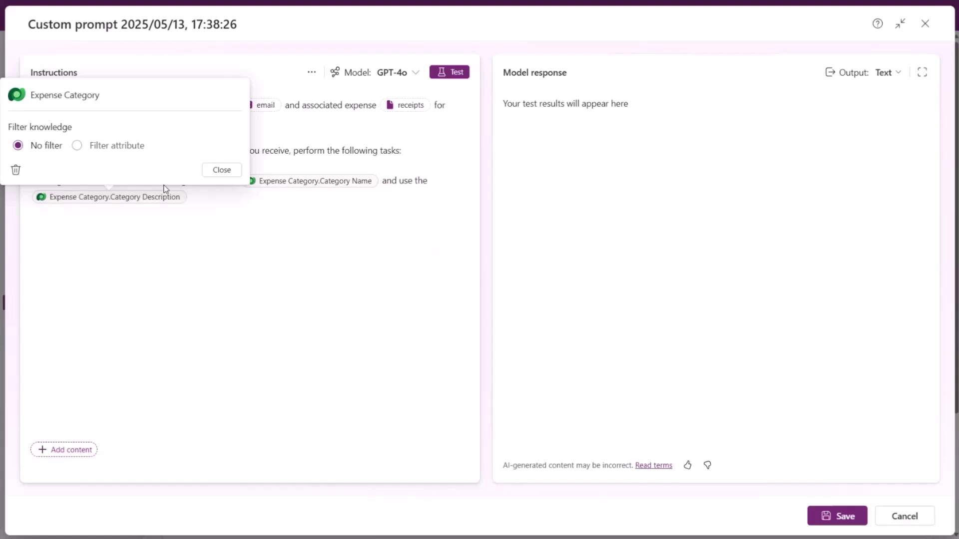
click(222, 169)
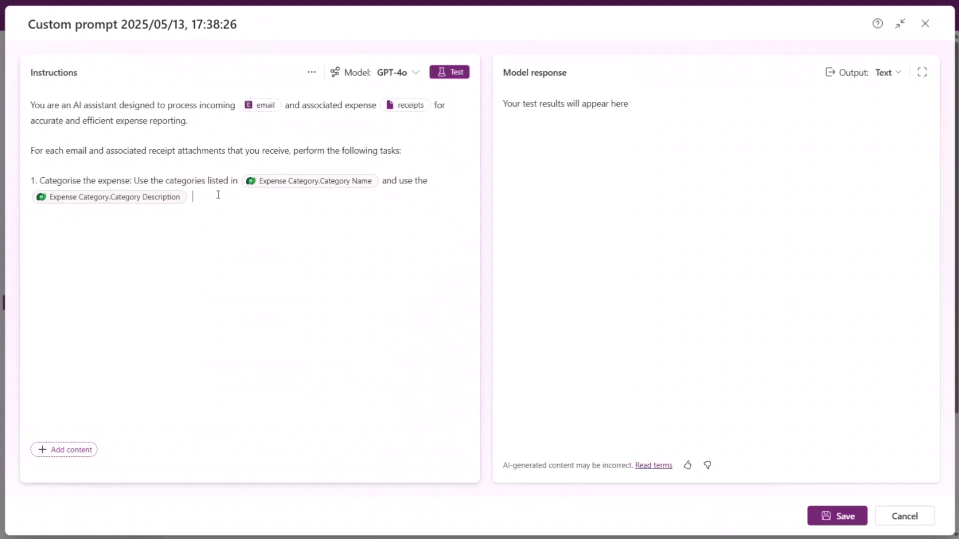
text(to help you determine the correct category based on the receipt information.)
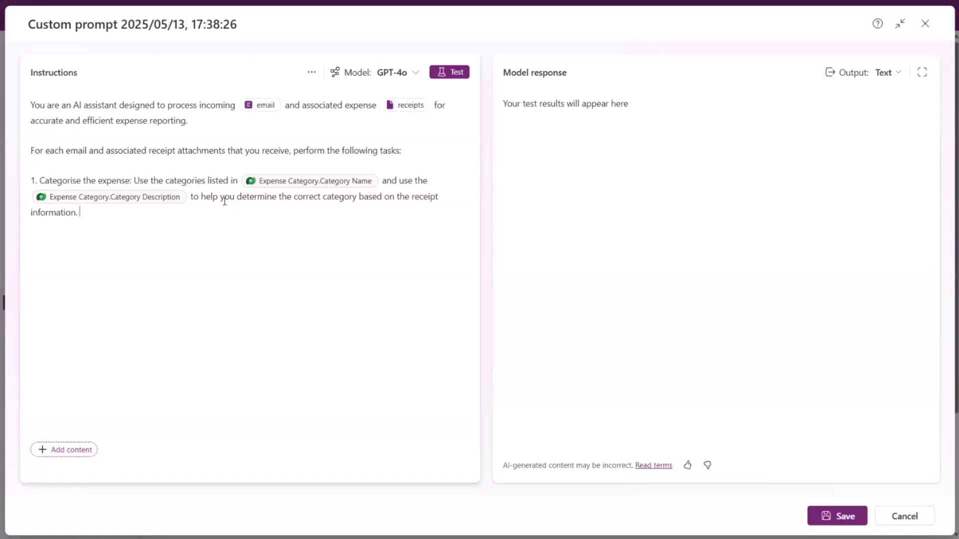
key(Return)
Step: Paste tasks 2–5 covering amount, vendor, date and purpose, then review them
text(2. Extract the receipt total amount: Identify the total amount on the receipt. If it is in a foreign currency, convert to USD. 3. Extract the vendor's name: Identify and return the cleaned name of the vendor that issued the receipt. 4. Extract the expense date: Identify the date of the expense from the receipt, ensuring it's formatted correctly (YYYY-MM-DD). 5. Summarise the purpose: From the email body, summarise the purpose of this expense report in no more than 8 words.)
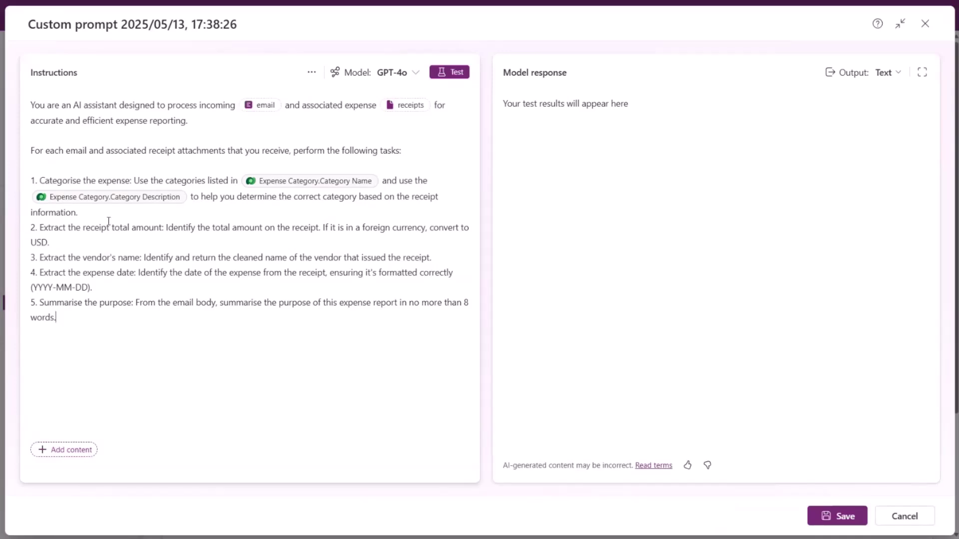
click(136, 228)
double_click(128, 228)
click(122, 228)
double_click(101, 257)
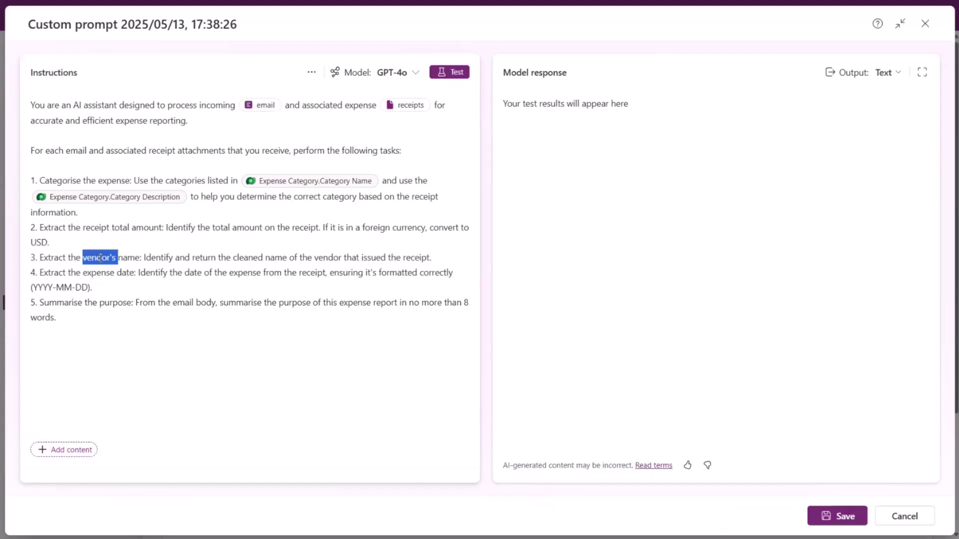
click(101, 273)
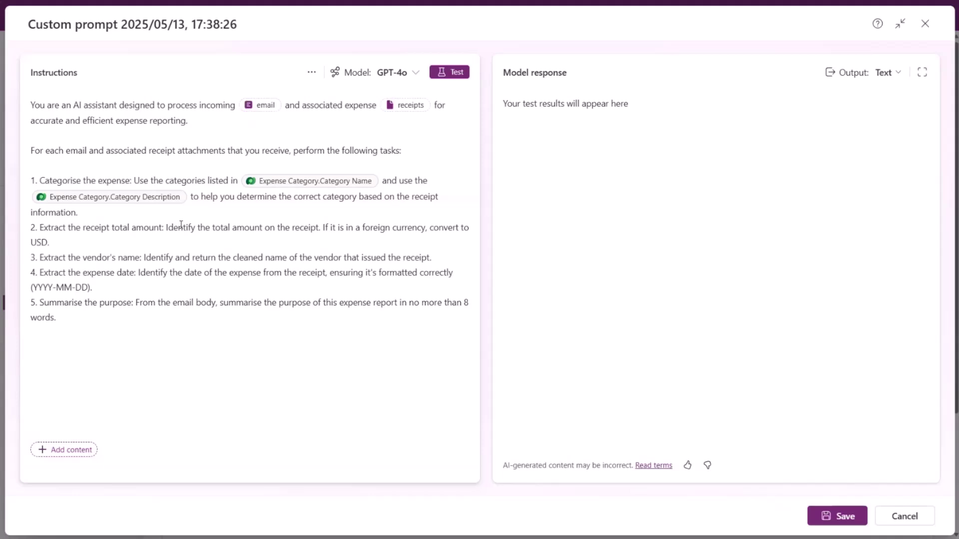
double_click(377, 228)
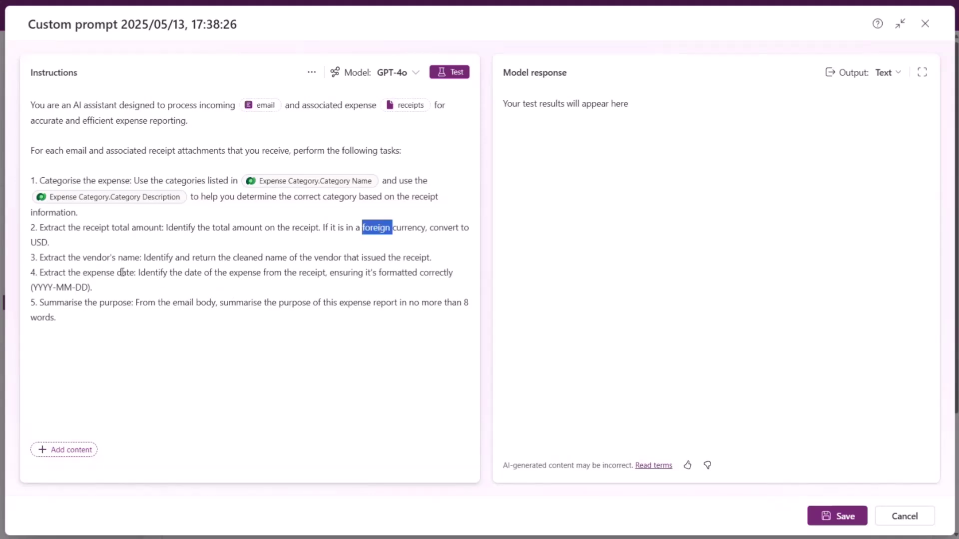
drag(94, 287, 43, 287)
click(116, 290)
Step: Paste the 'Return the extracted data in the following format' block after the tasks
click(93, 315)
key(Return)
key(Return)
text(Return the extracted data in the following format:  - Category: The correct expense category based on the receipt details. - Amount: The total amount in USD formatted to 2 decimal places. If the receipt is in a foreign currency, convert it to USD. - Vendor: The cleaned name of the vendor, removing unnecessary details. - Expense Date: The date of the expense in YYYY-MM-DD format. - Purpose: A summary of the expense report's purpose. No more than 8 words. - Notes: Any relevant notes about the receipt, such as the original currency and amount, missing or unclear dates, non-economy class ticket, or any potential issues with the receipt.)
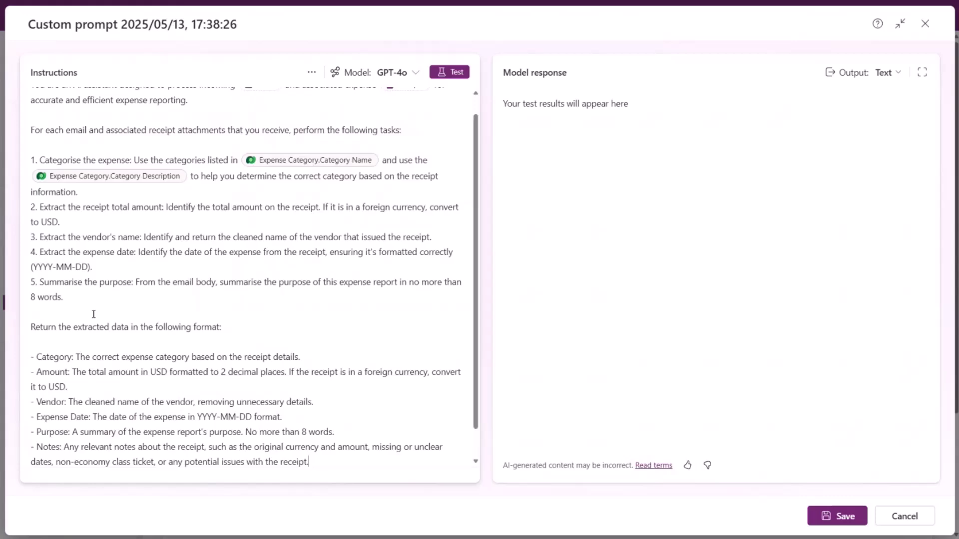
scroll(279, 292, down, 2)
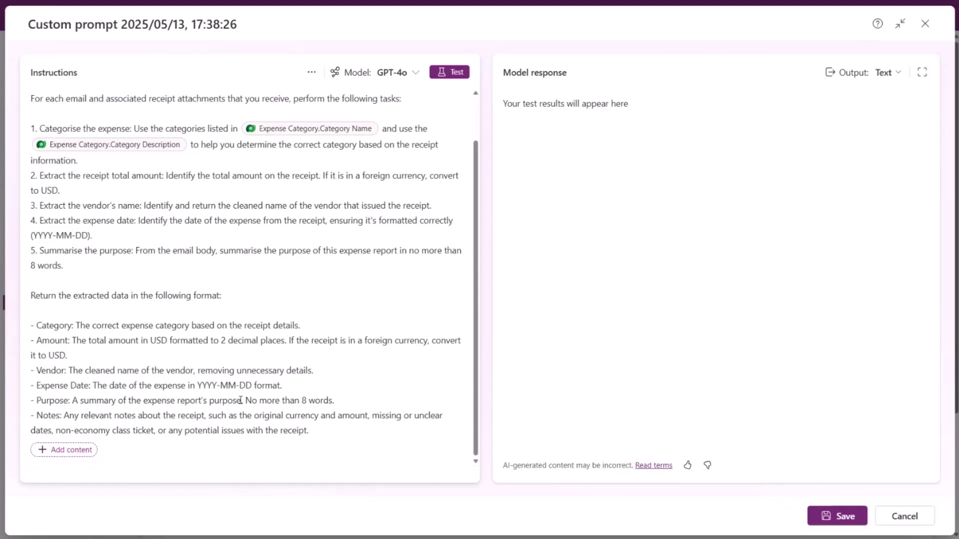
drag(95, 416, 278, 415)
click(247, 415)
scroll(278, 316, up, 2)
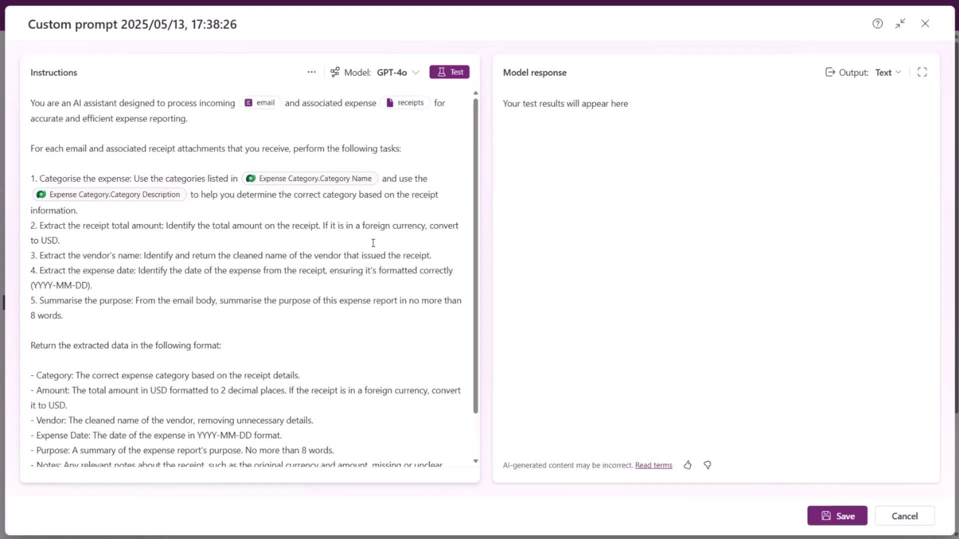
Step: Paste sample email text into the email input's sample data
click(266, 103)
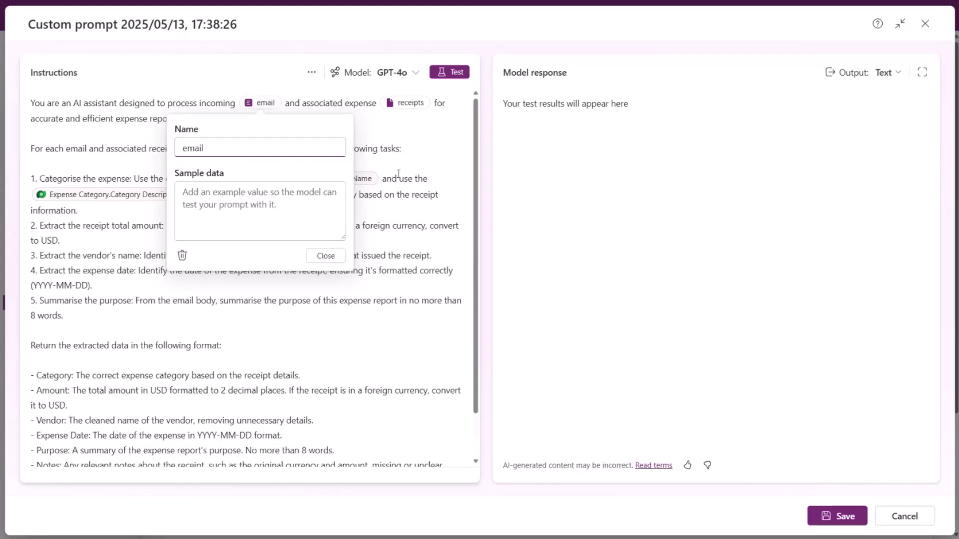
click(326, 255)
click(265, 103)
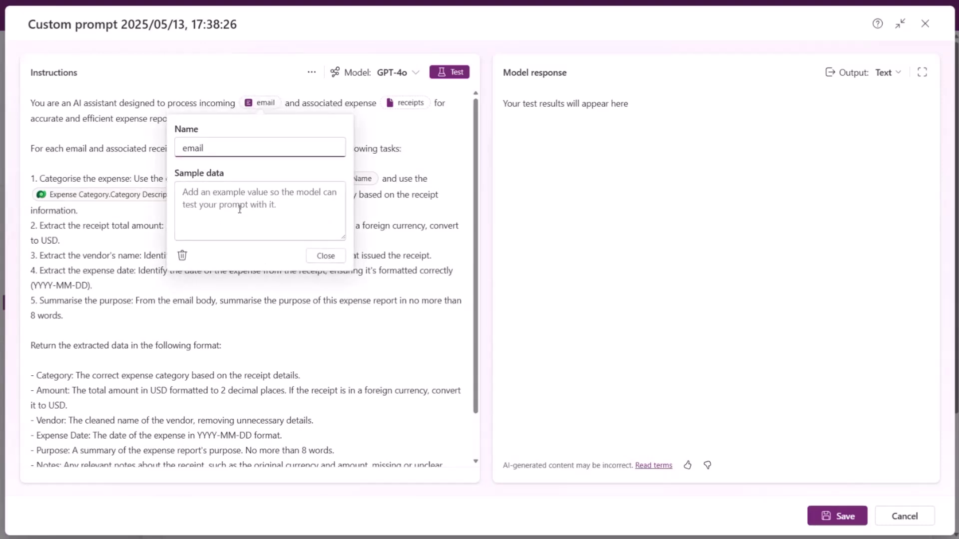
click(231, 195)
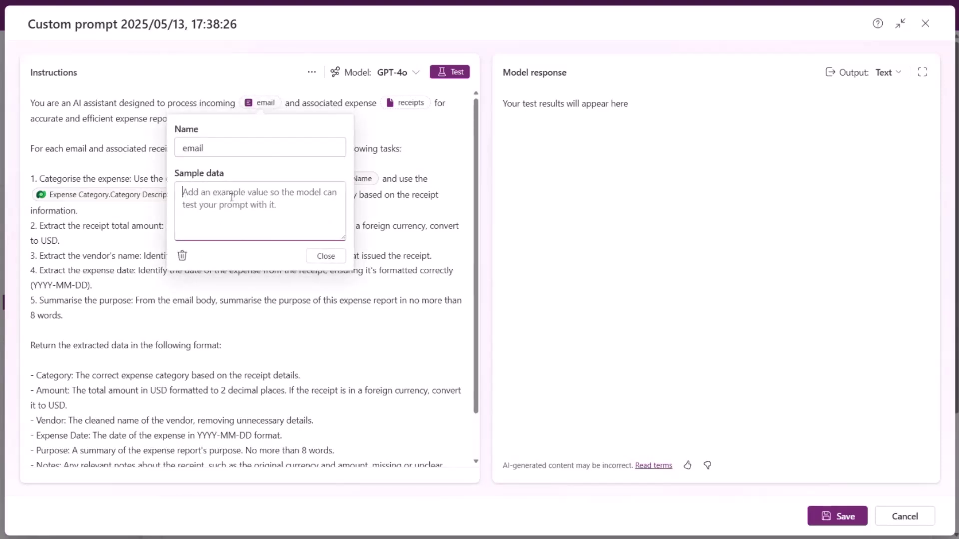
key(ctrl+v)
drag(343, 238, 339, 350)
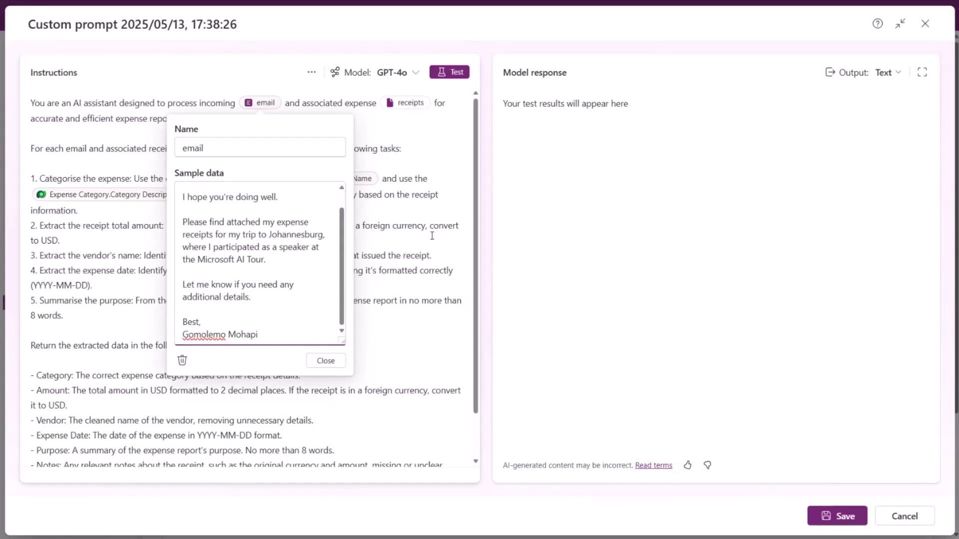
click(401, 225)
Step: Upload img-20250218-457.jpg as the sample receipt and test, getting Meals at 26.32 USD
click(407, 103)
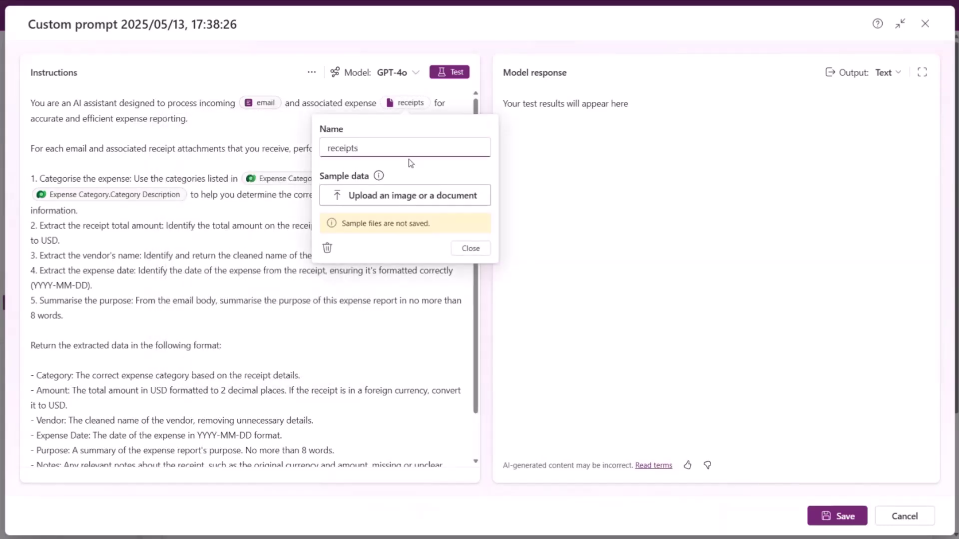
click(402, 195)
click(183, 90)
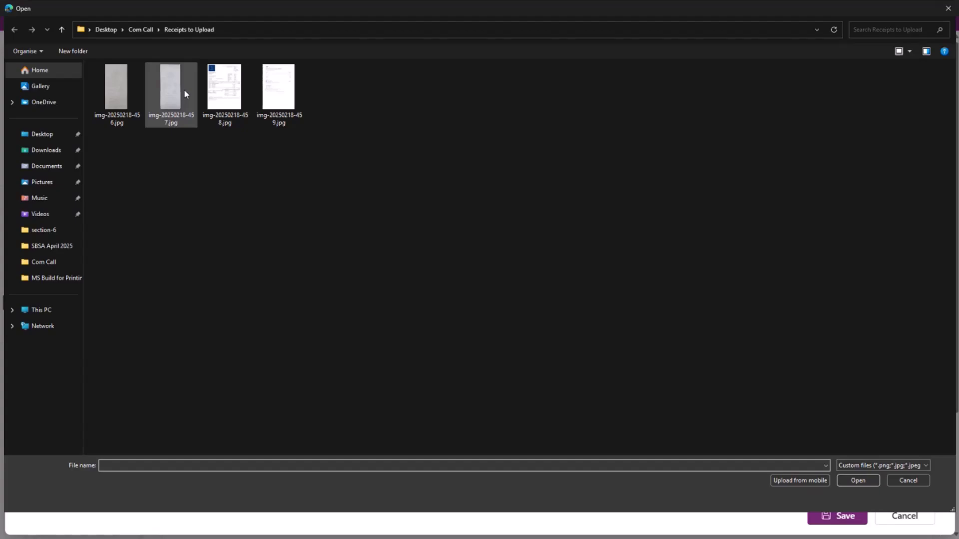
double_click(182, 94)
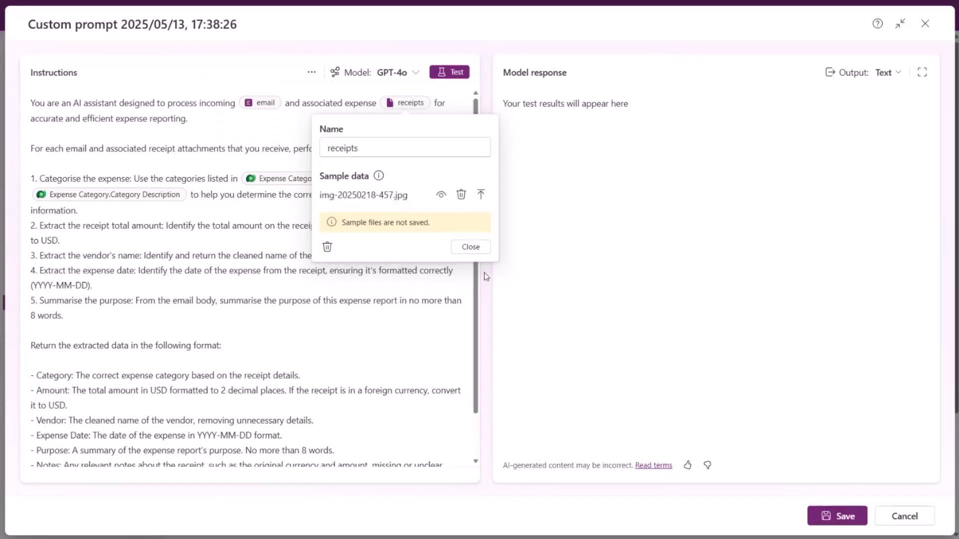
click(469, 246)
click(447, 71)
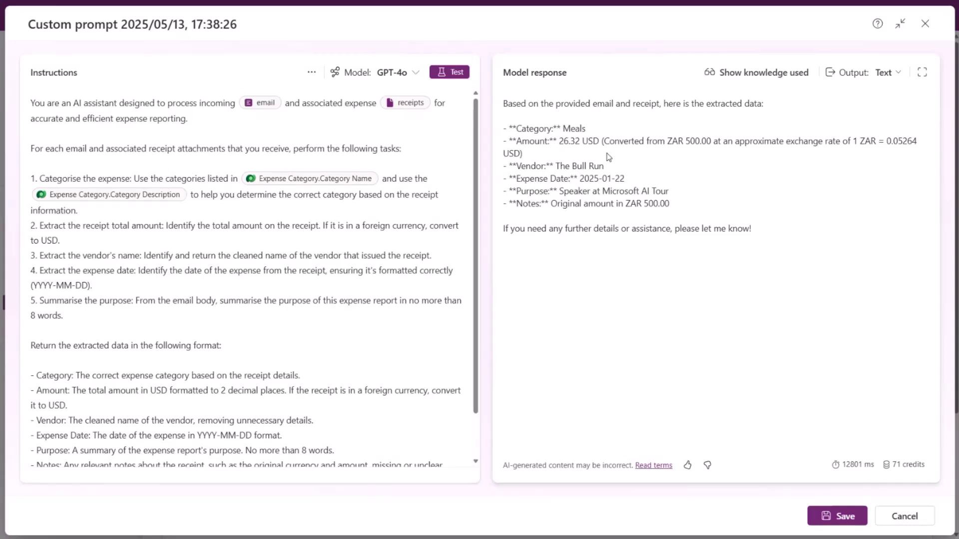
Step: Switch the prompt's model response output format to JSON
click(885, 72)
click(904, 136)
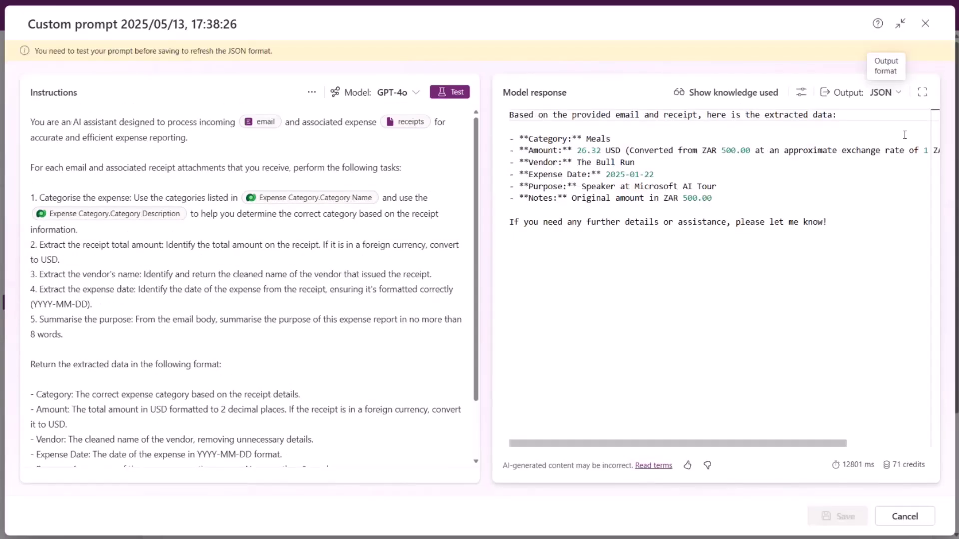
click(885, 95)
click(817, 173)
double_click(812, 174)
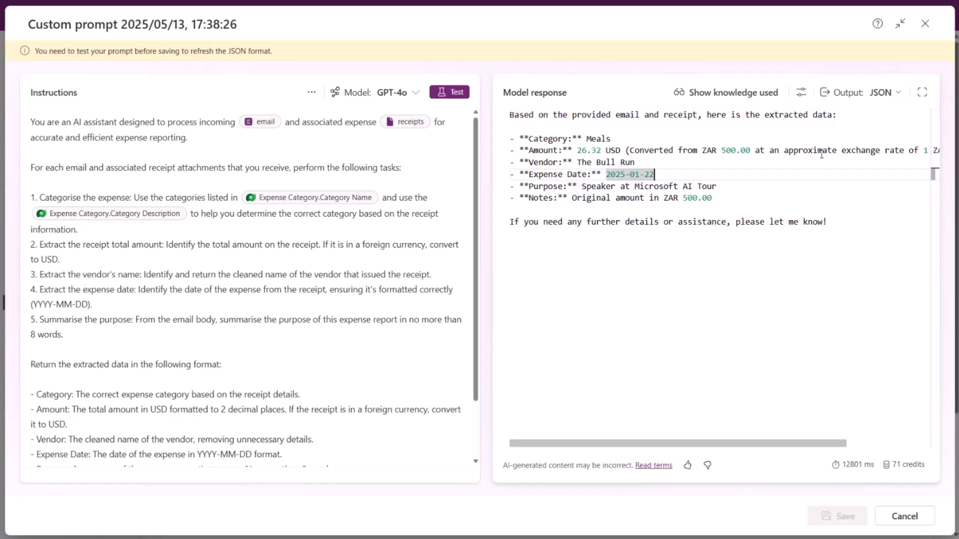
Step: Apply a custom JSON format with Category, Amount, Vendor, ExpenseDate, Notes, Purpose and retest
click(801, 93)
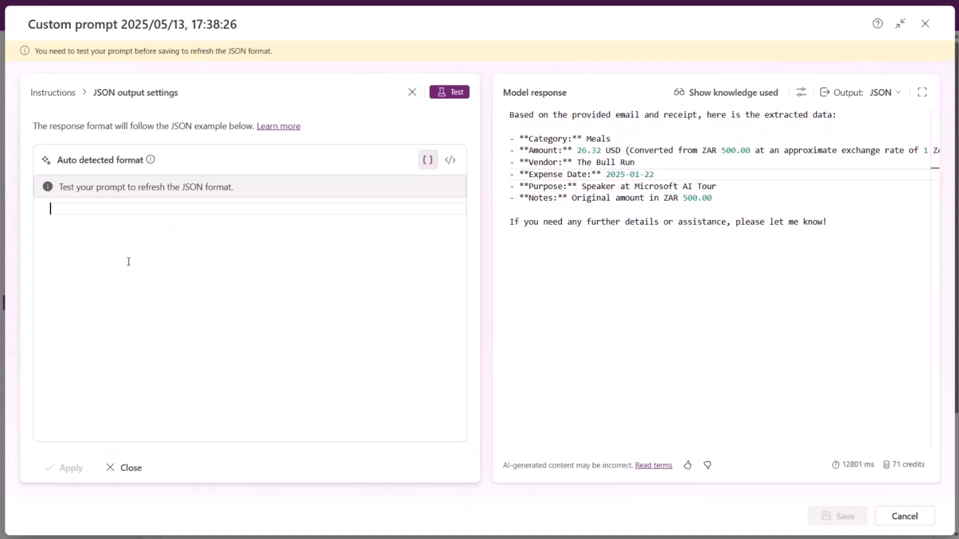
text({   "Category": "Meals",   "Amount": 7.5,   "Vendor": "The Balalaika",   "ExpenseDate": "2025-01-23",   "Notes": "Original amount in ZAR: R143.00",   "Purpose": "Speaker at Microsoft AI Tour" })
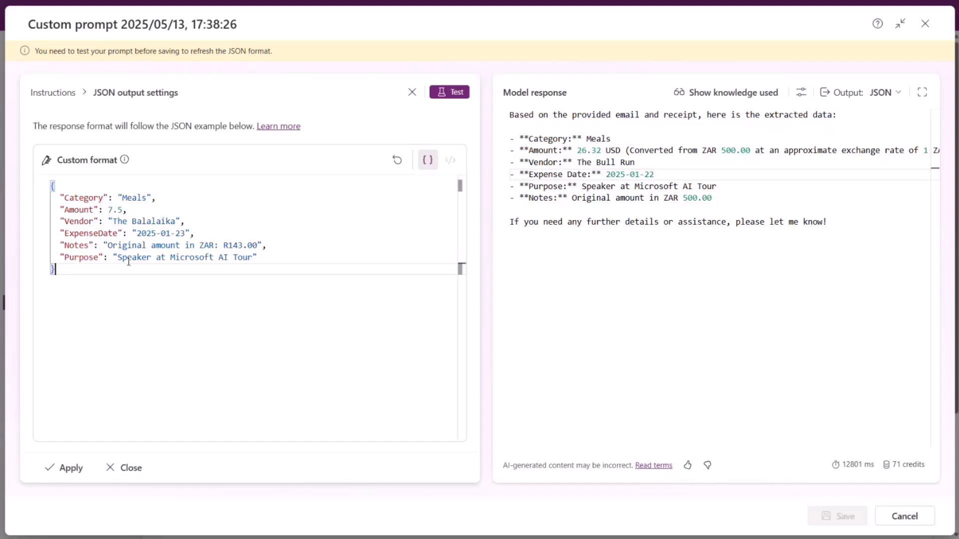
click(71, 466)
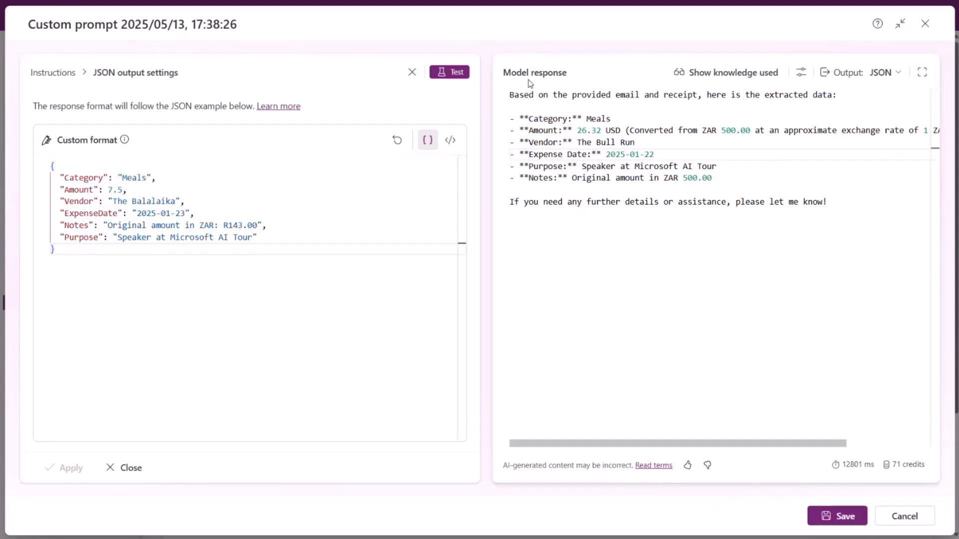
click(449, 71)
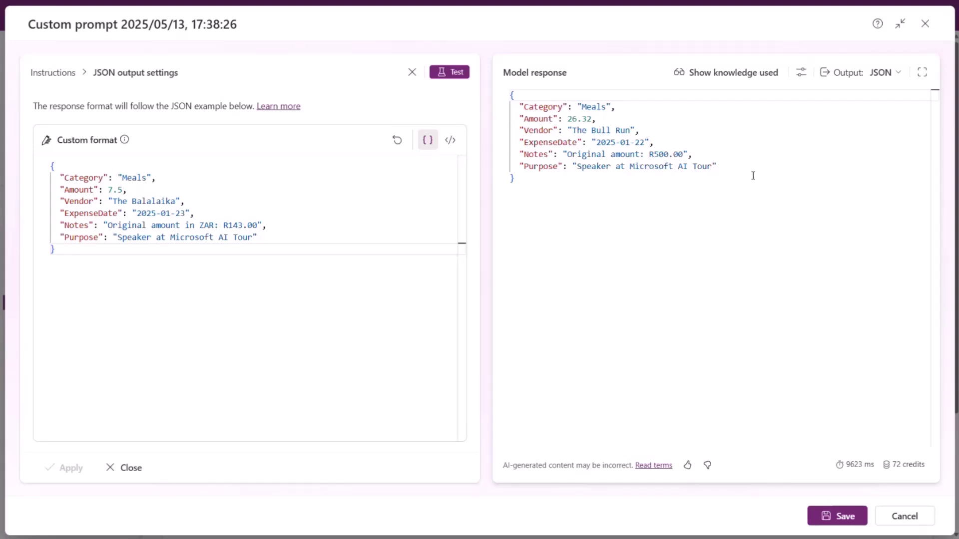
Step: Close the prompt editor without saving, returning to the Prompts list
click(244, 24)
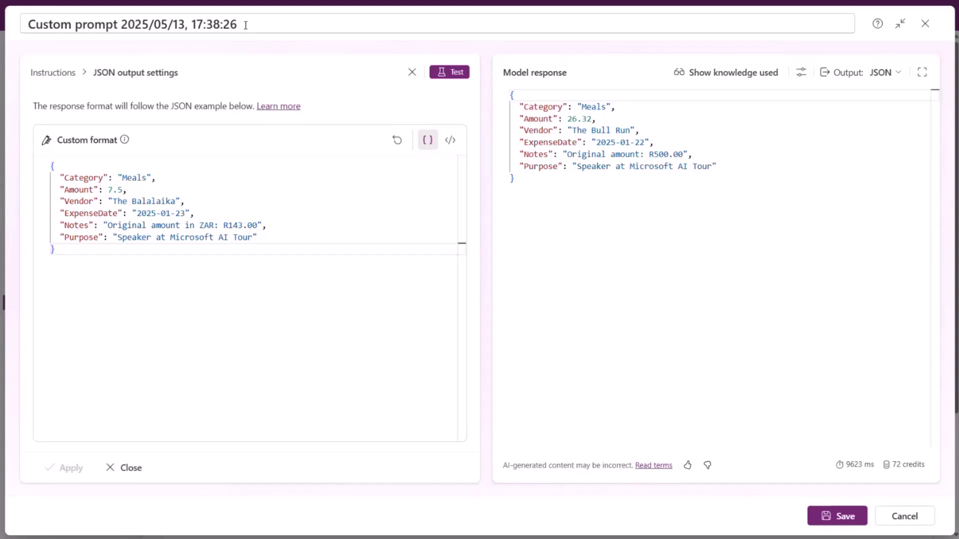
drag(242, 23, 11, 33)
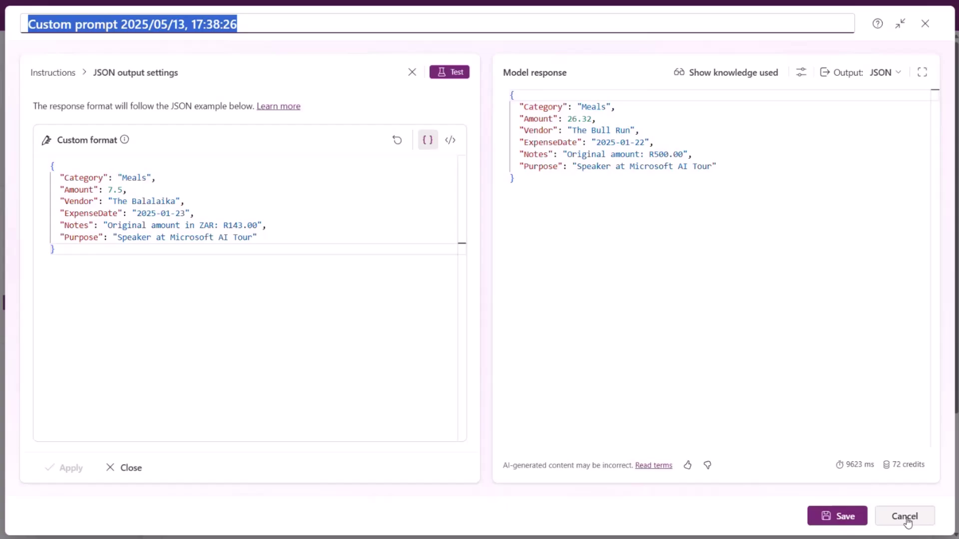
click(924, 24)
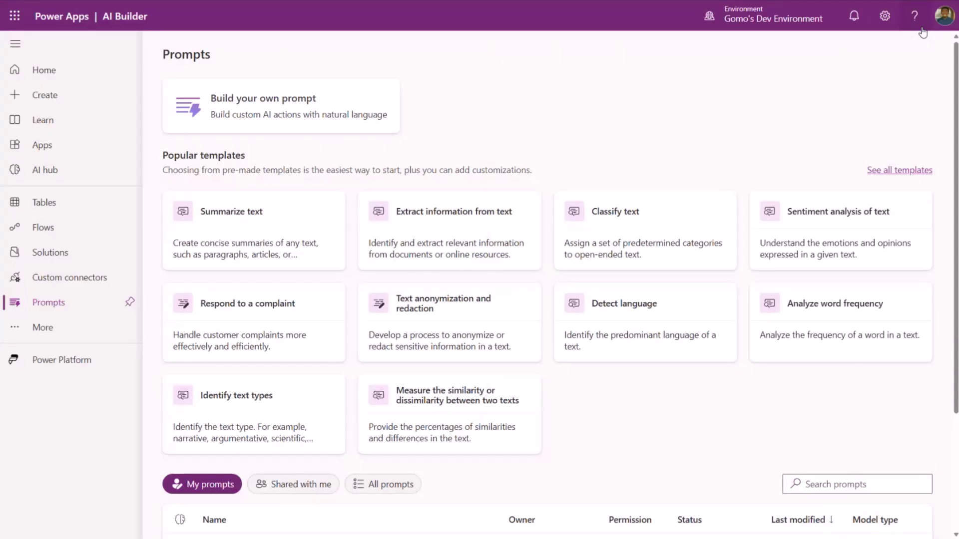
scroll(672, 407, down, 3)
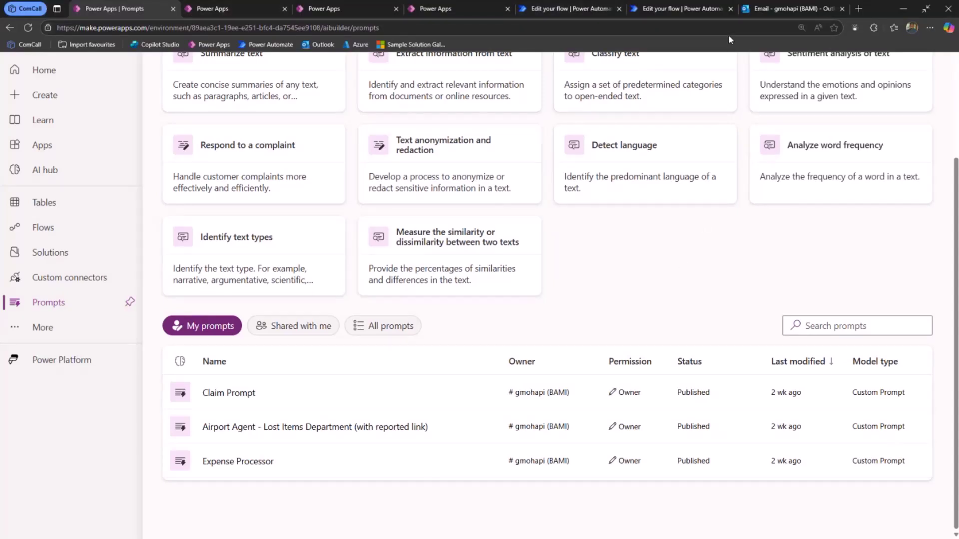
Step: Bring up the Analyze Incoming Expense Reports flow full screen, down to Initialize Total Expense Amount
click(708, 10)
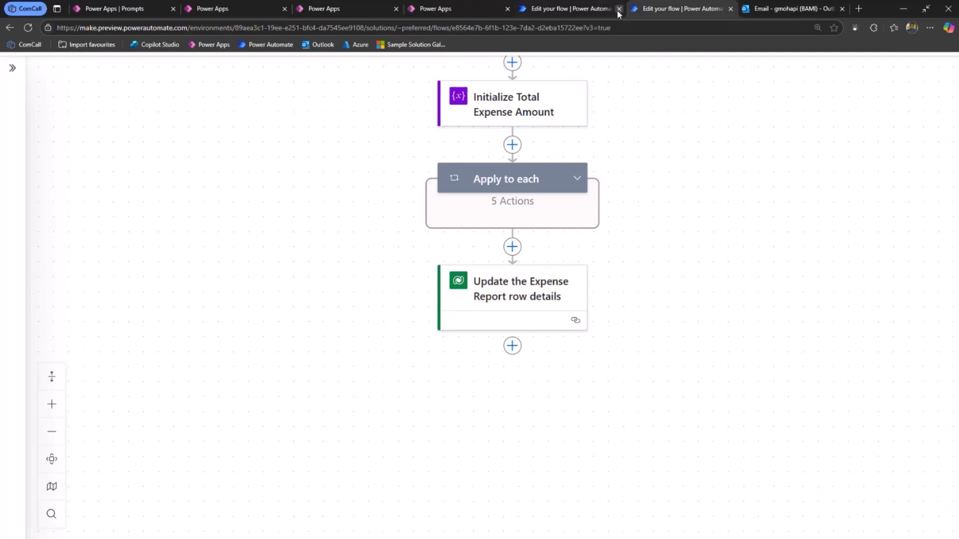
click(588, 8)
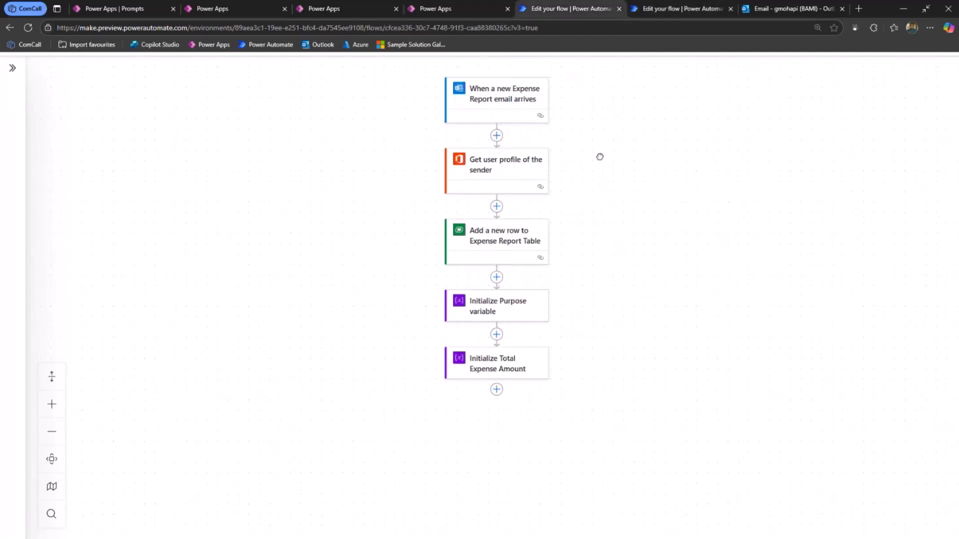
key(F11)
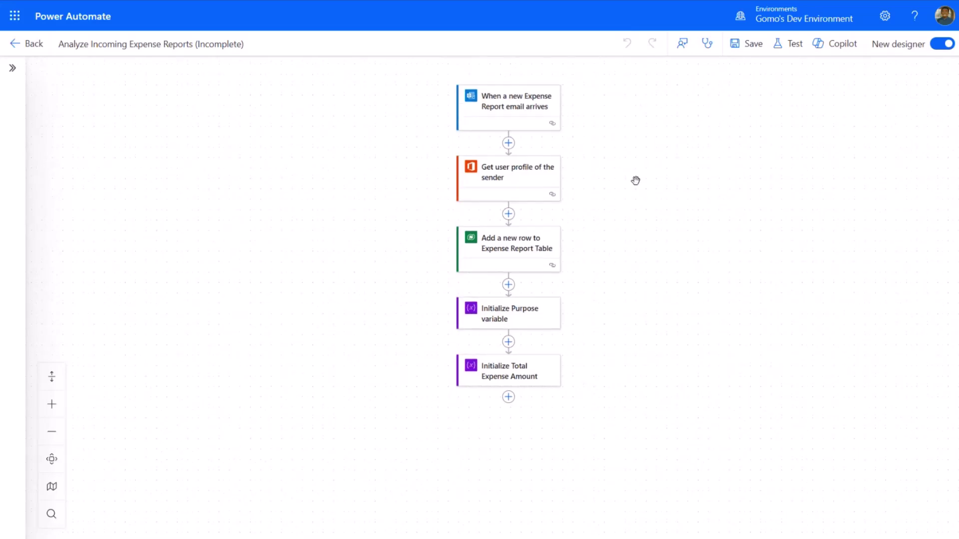
click(516, 104)
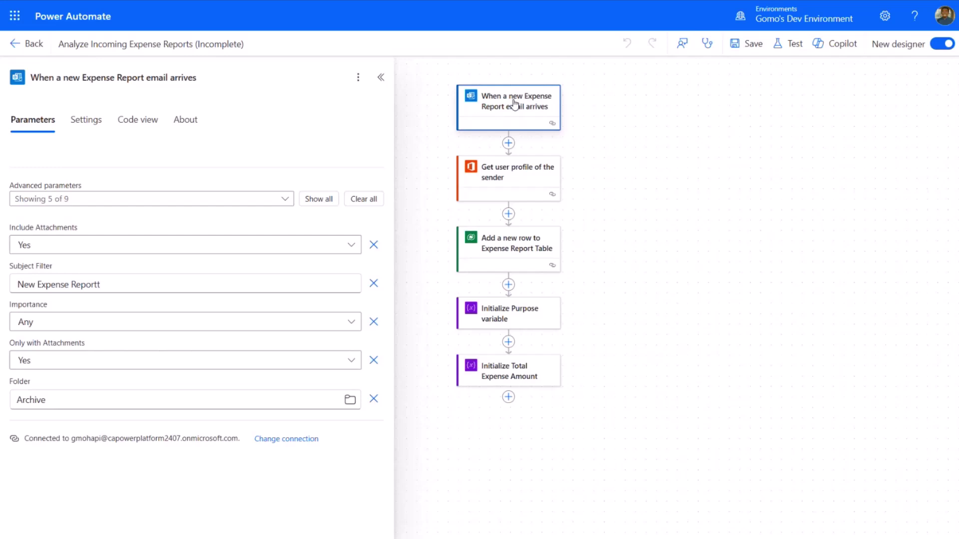
click(380, 77)
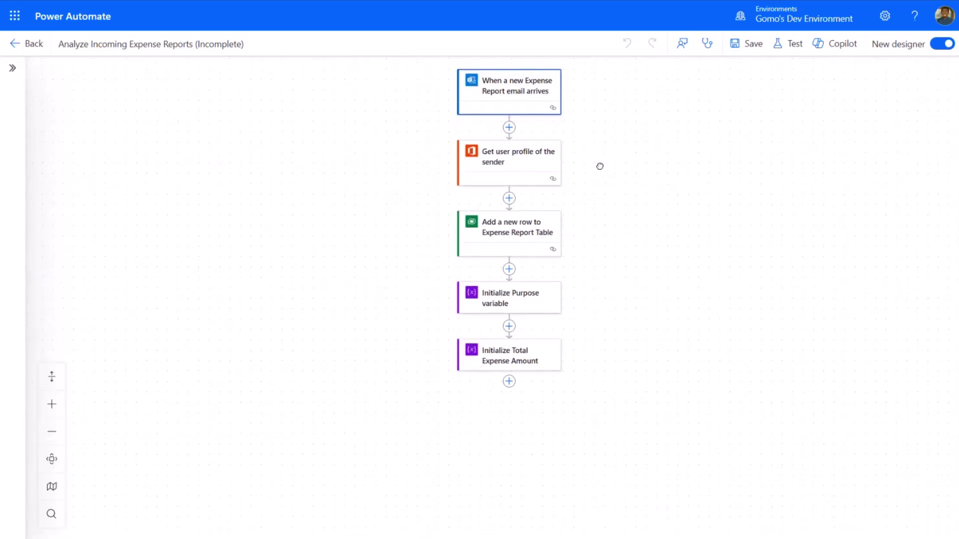
drag(598, 182, 593, 157)
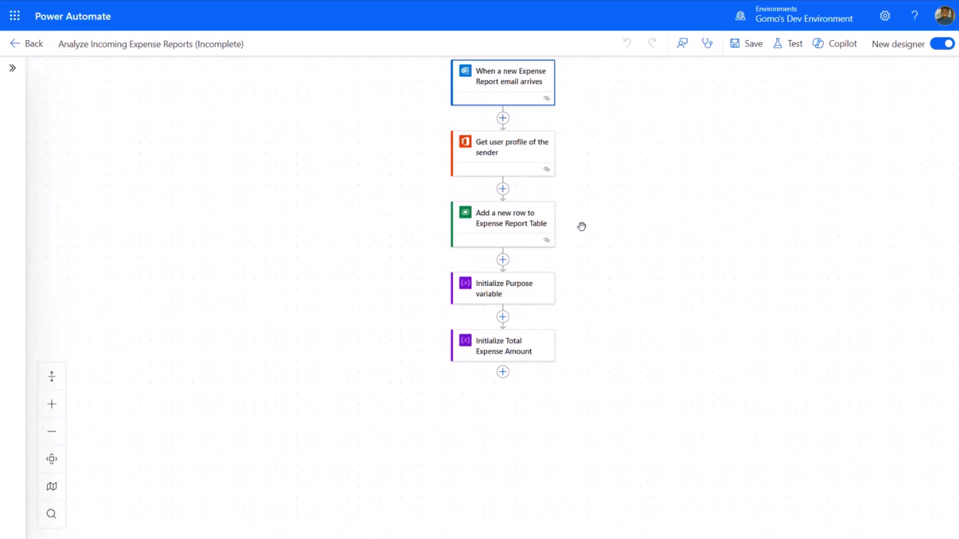
drag(581, 225, 588, 222)
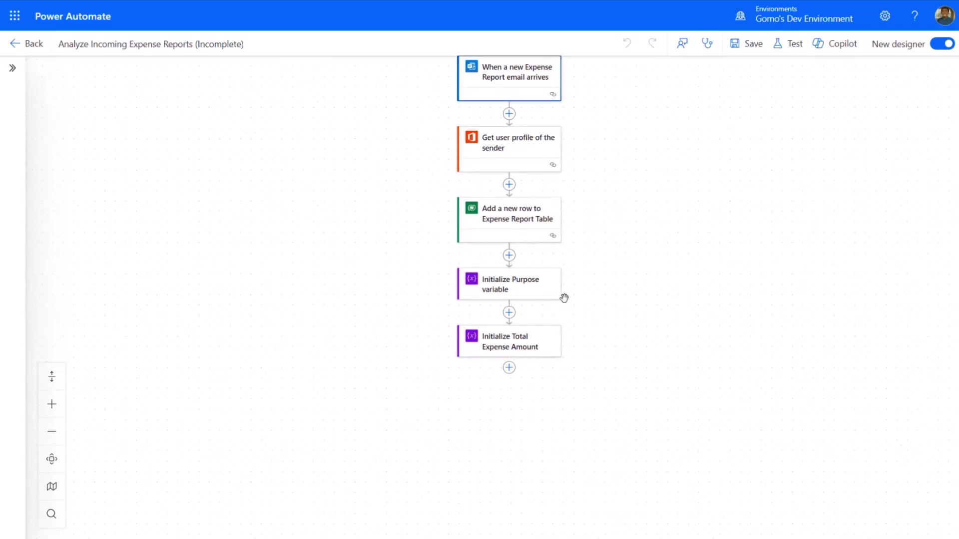
drag(593, 328, 586, 287)
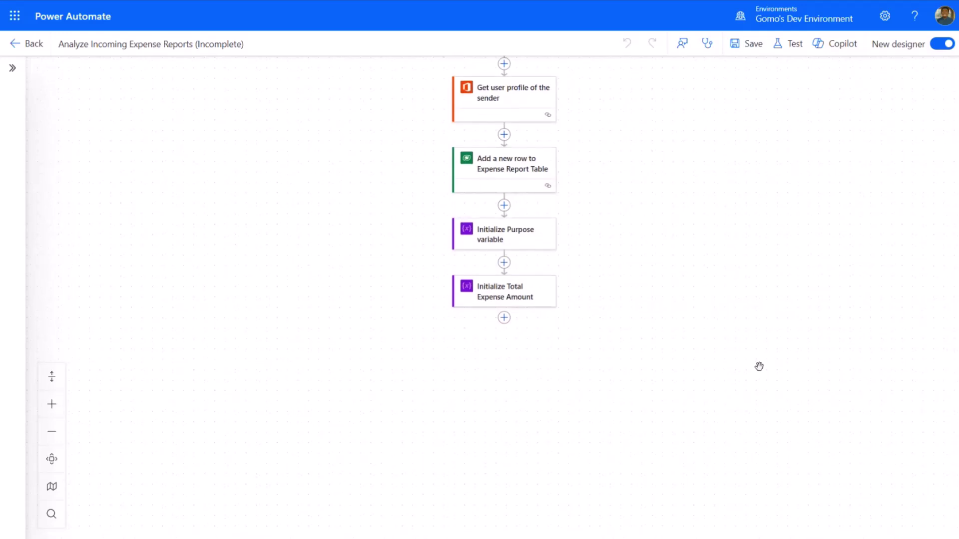
click(52, 405)
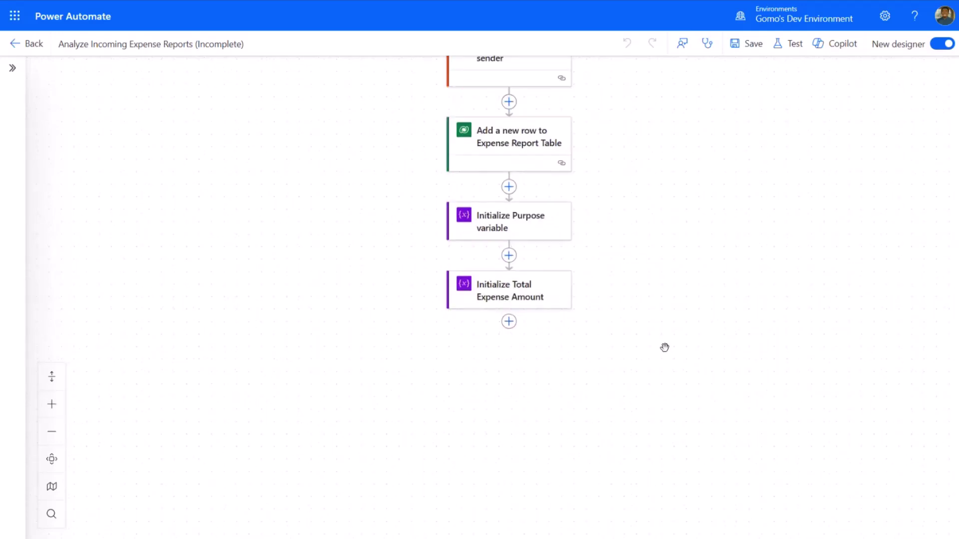
scroll(664, 279, down, 1)
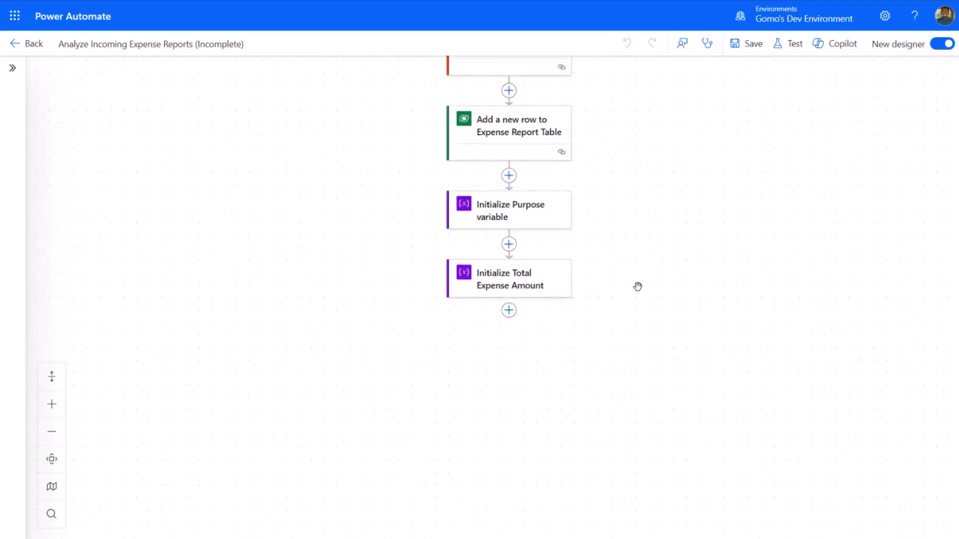
Step: Add an Apply to each loop after Initialize Total Expense Amount that iterates over the email's Attachments
click(508, 311)
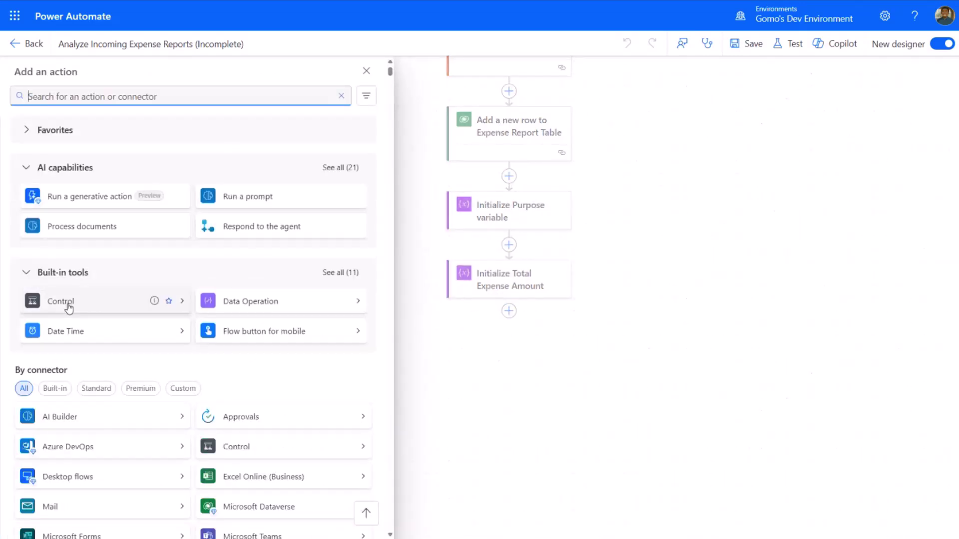
click(66, 303)
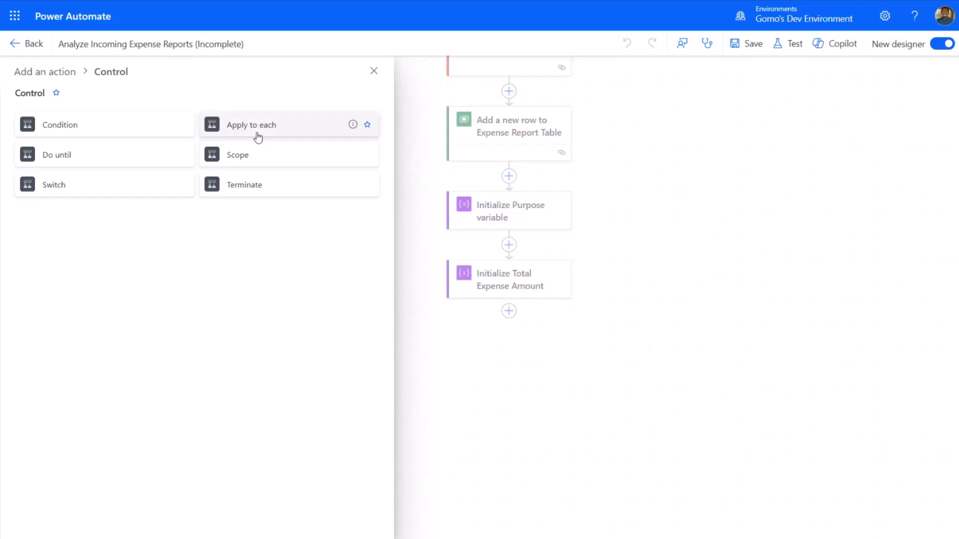
click(246, 130)
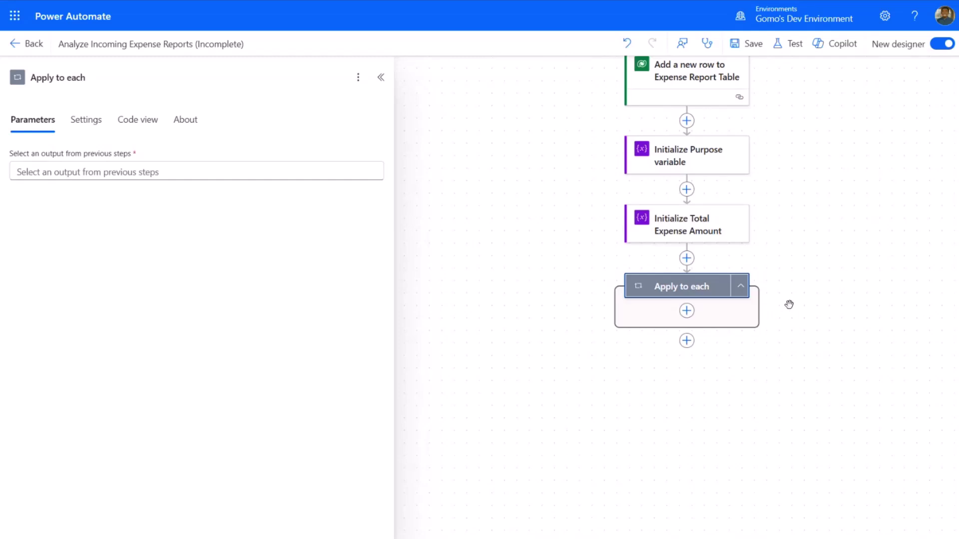
click(160, 173)
click(383, 162)
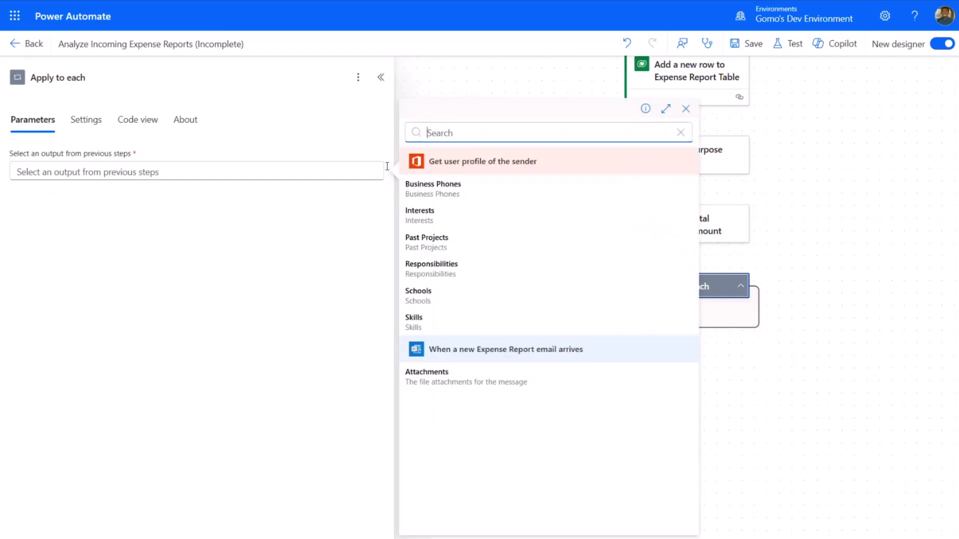
click(453, 381)
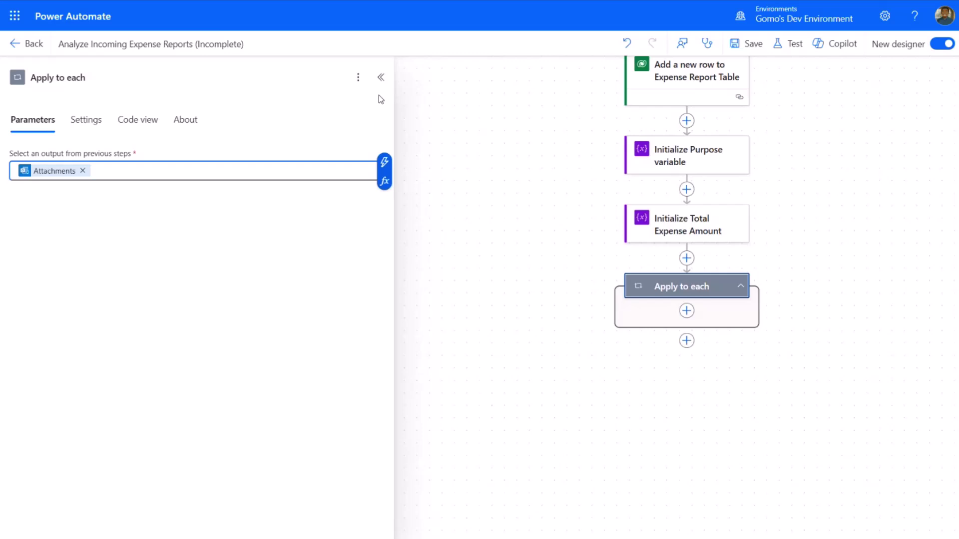
click(513, 204)
Step: Add an AI Builder Run a prompt action inside the loop and list the available prompts
click(381, 79)
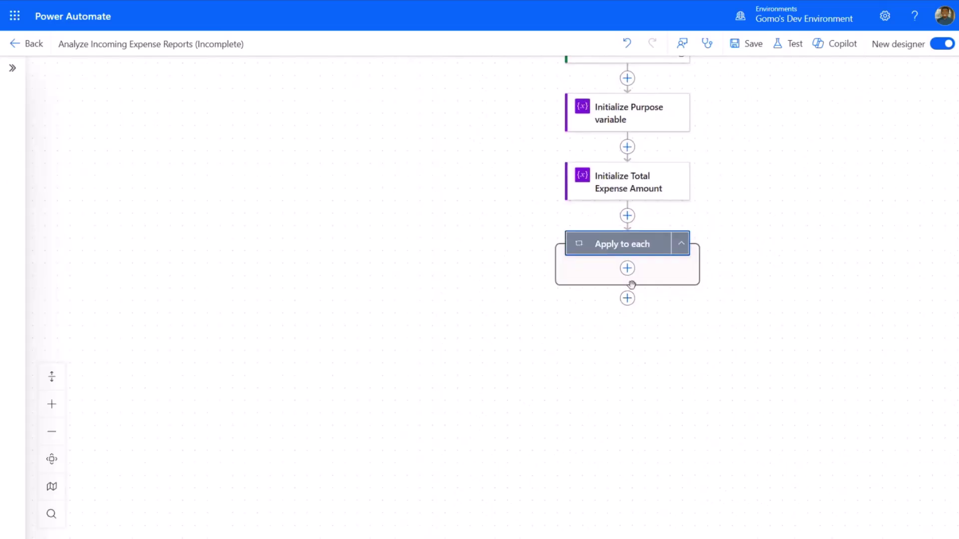
click(627, 269)
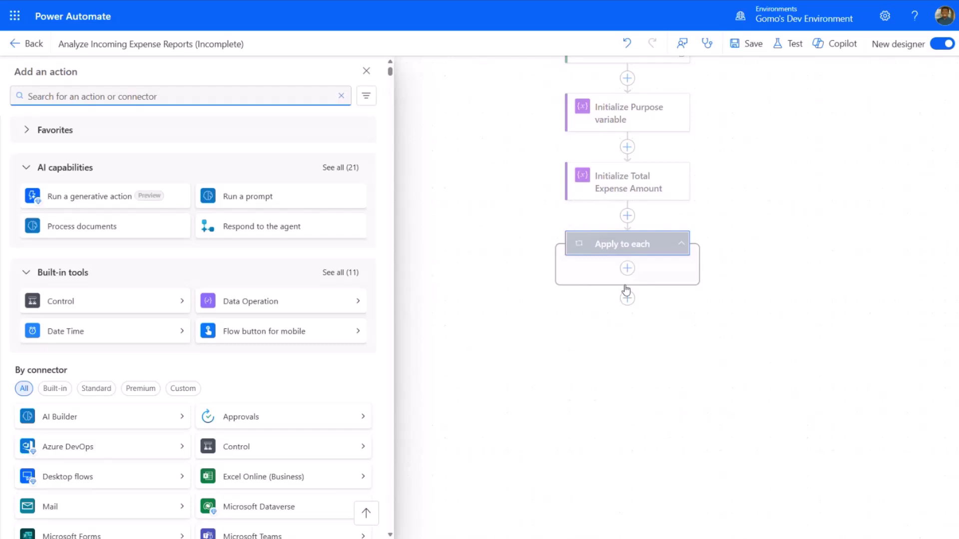
mouse_move(247, 196)
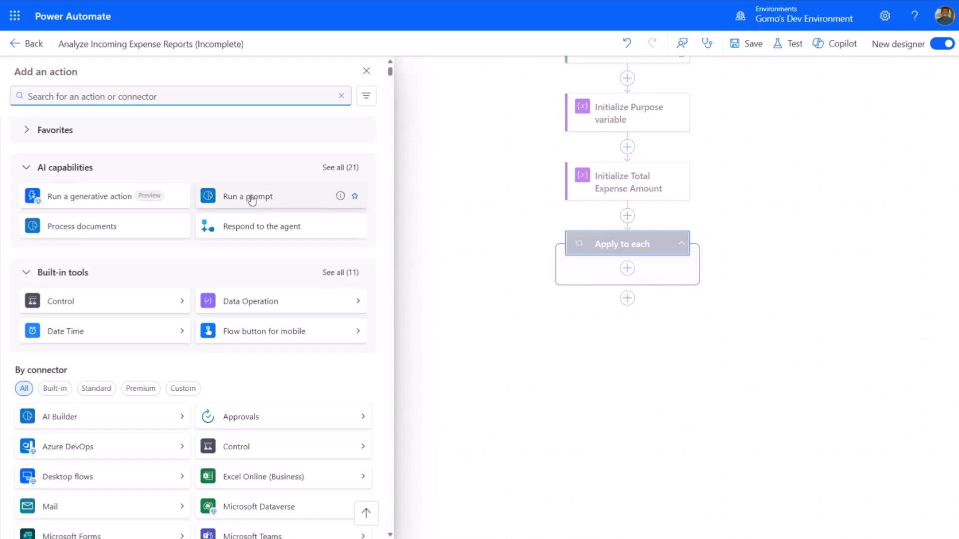
click(252, 200)
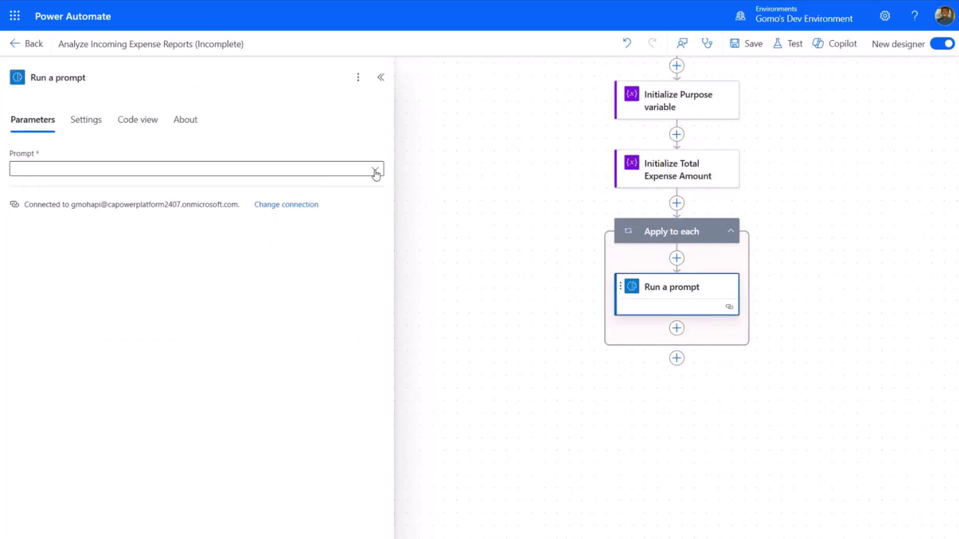
click(375, 172)
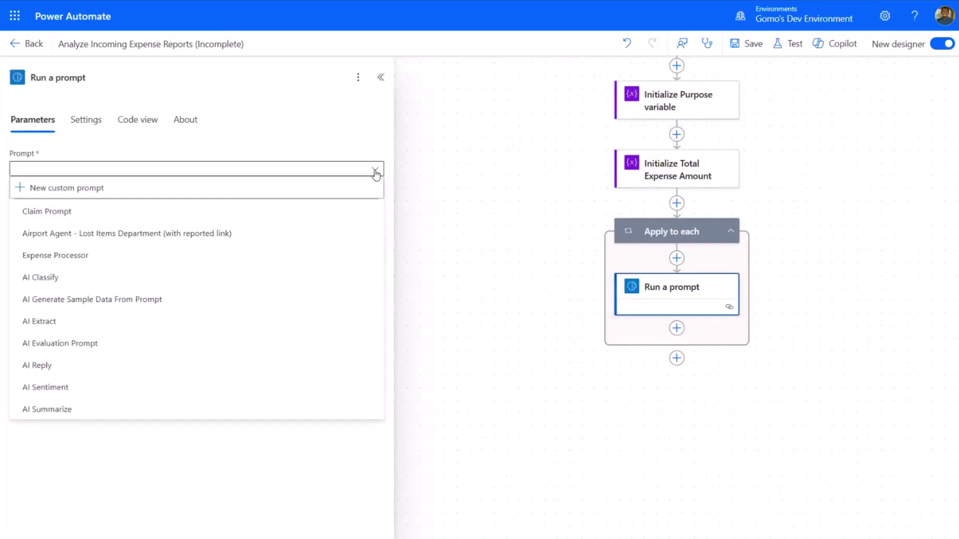
Step: Select the Expense Processor prompt and set its Email input to the trigger's Body
click(85, 257)
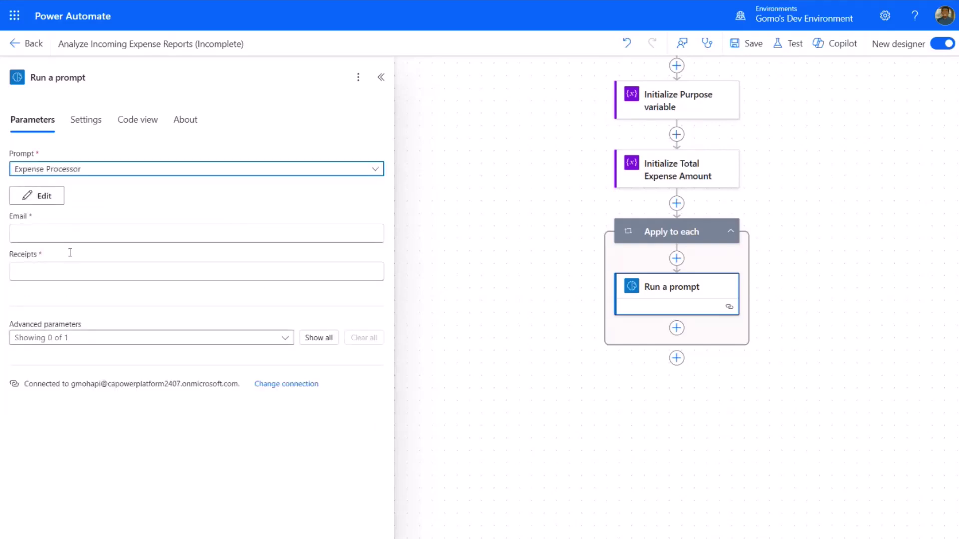
click(68, 233)
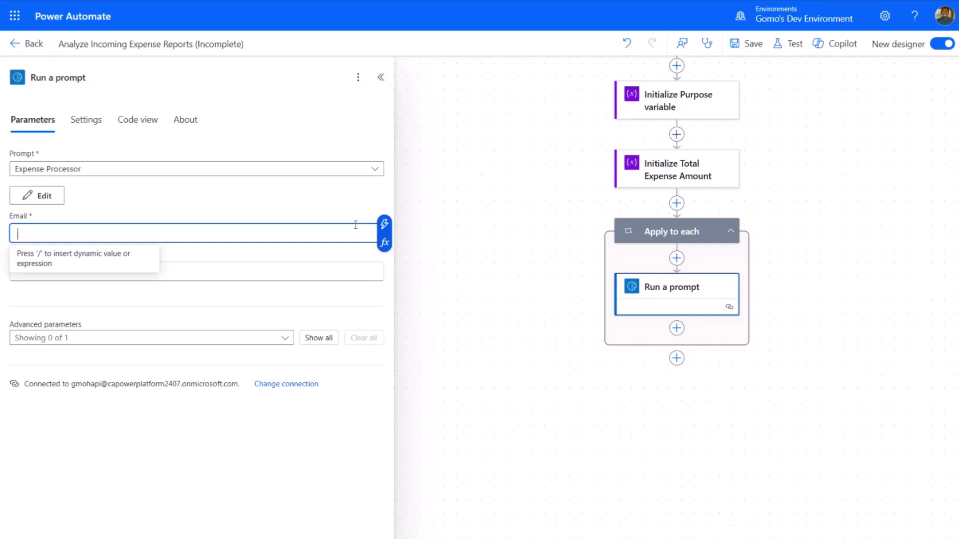
click(378, 224)
scroll(482, 310, down, 2)
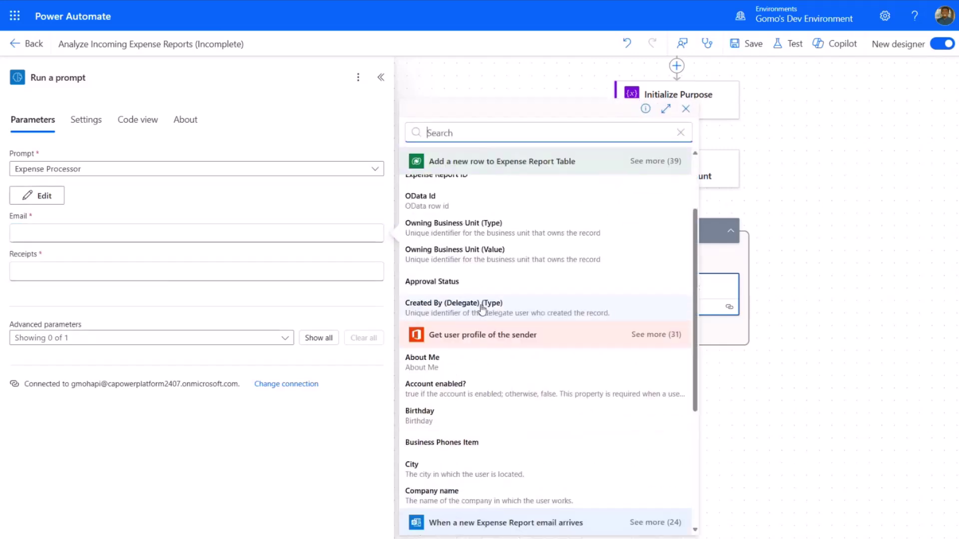
scroll(542, 322, down, 2)
scroll(494, 380, down, 2)
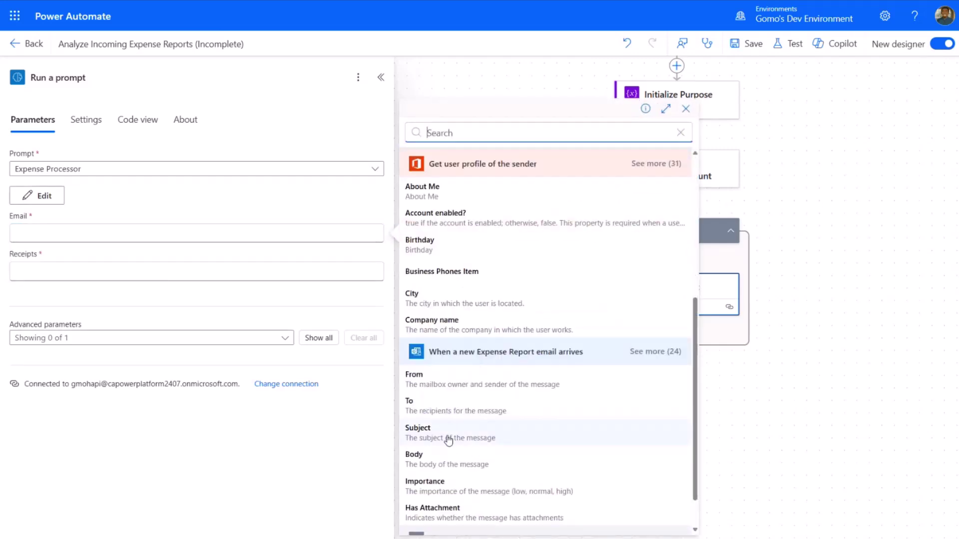
click(427, 459)
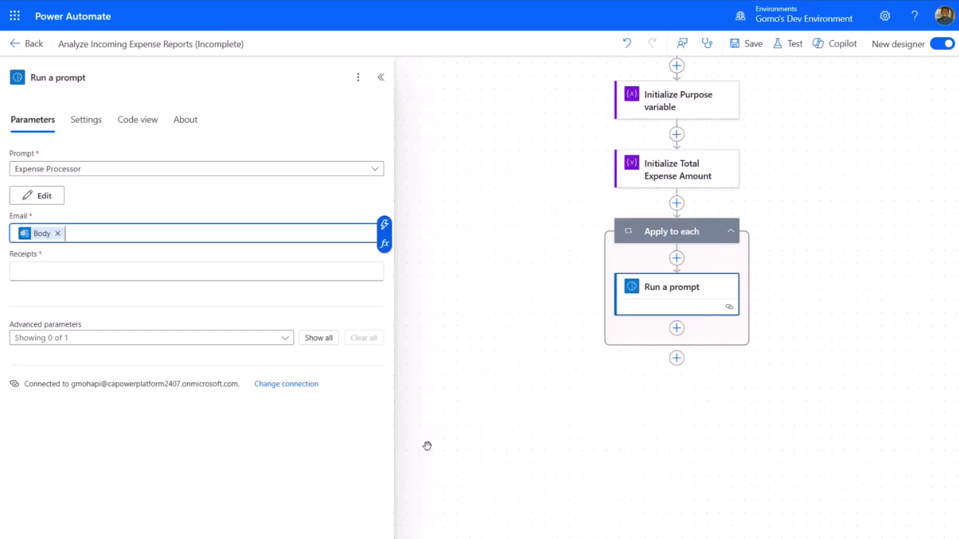
Step: Set the prompt's Receipts input to Attachments Content and collapse the settings panel
click(58, 277)
click(384, 262)
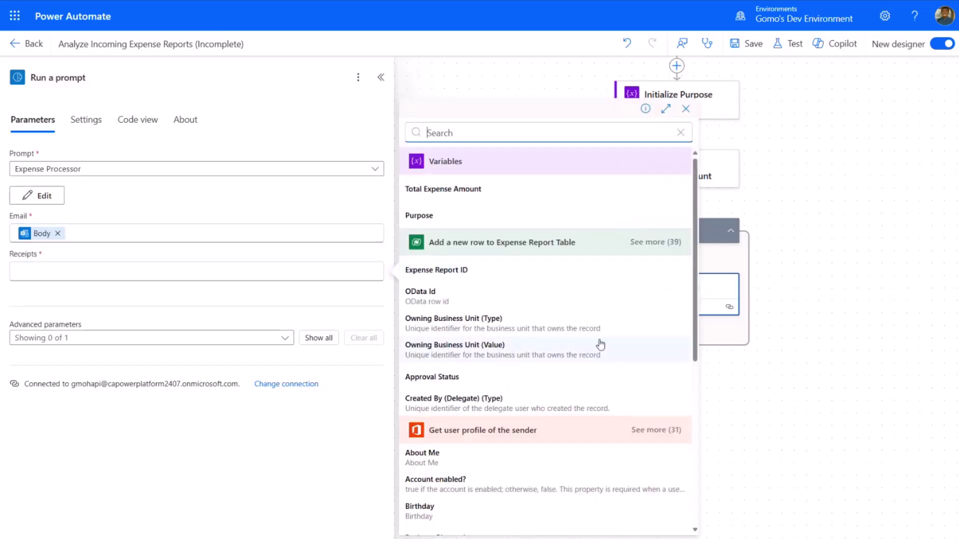
scroll(601, 349, down, 3)
scroll(599, 362, down, 4)
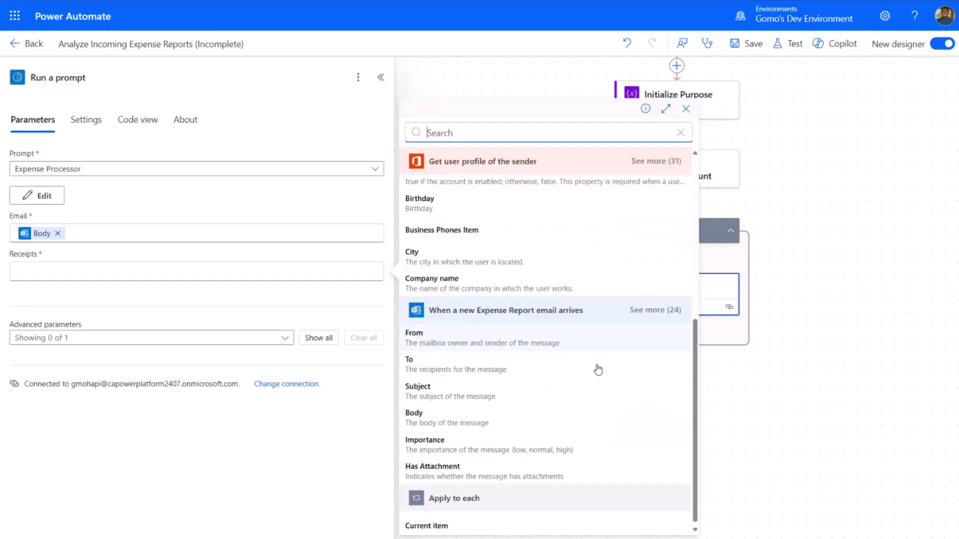
click(655, 312)
scroll(524, 415, down, 4)
scroll(531, 413, down, 2)
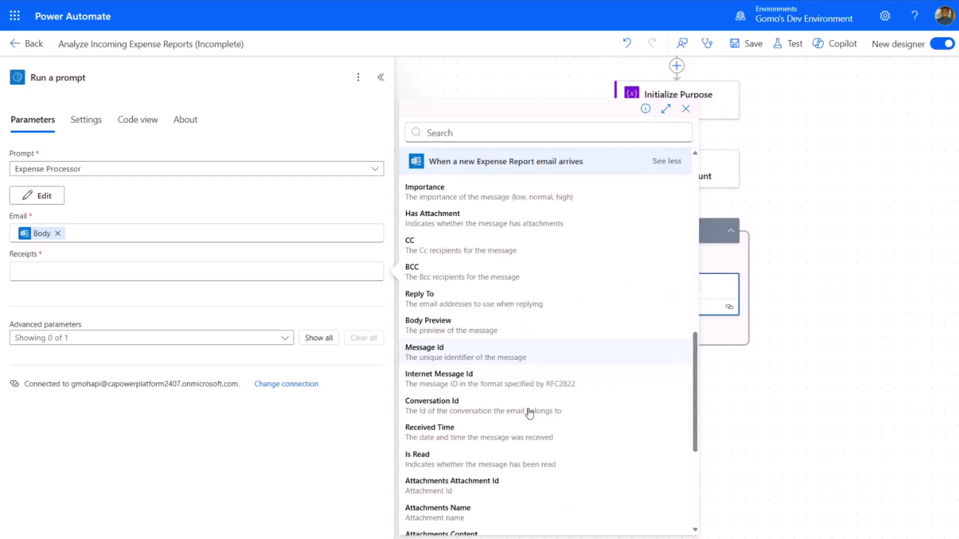
scroll(529, 412, down, 2)
scroll(537, 405, down, 2)
click(467, 385)
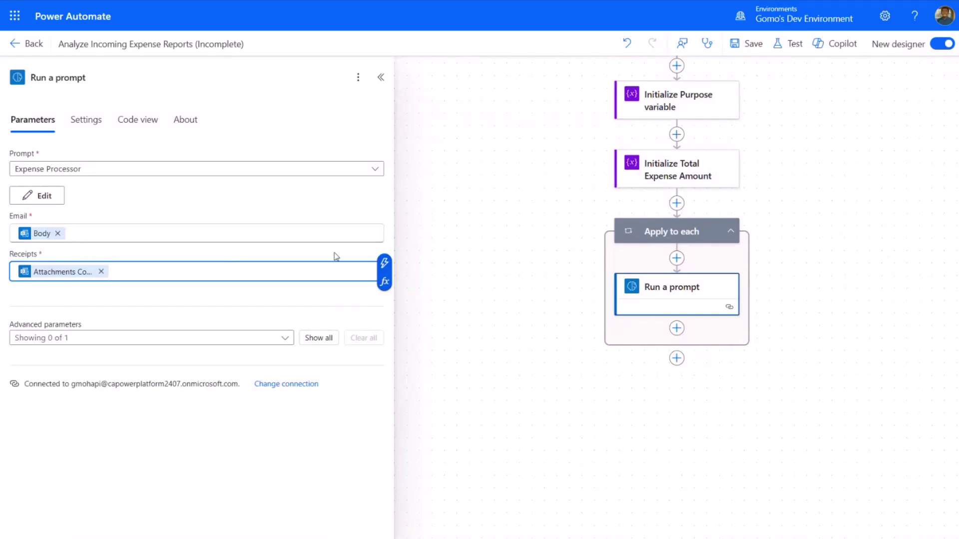
click(405, 142)
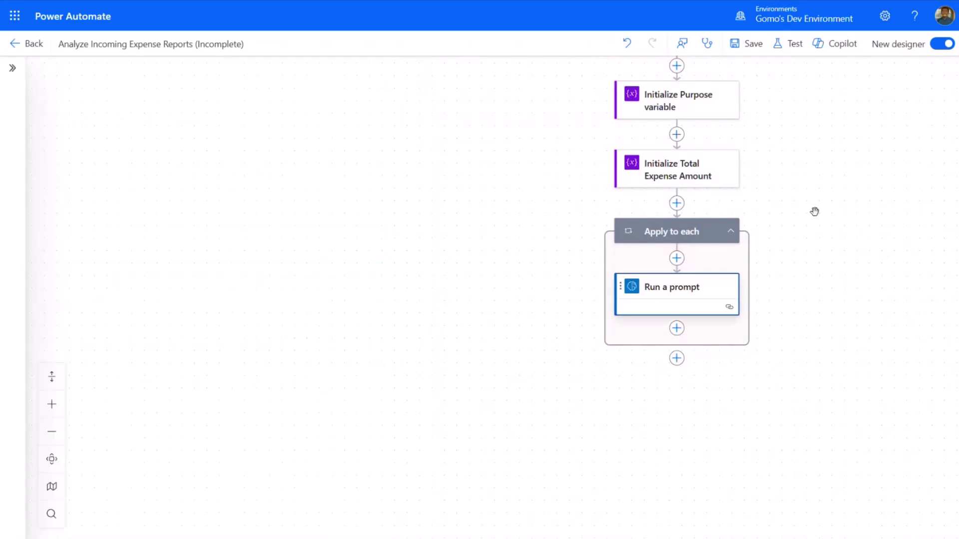
Step: Open the finished Analyze Incoming Expense Reports flow and expand its Apply to each loop
click(675, 10)
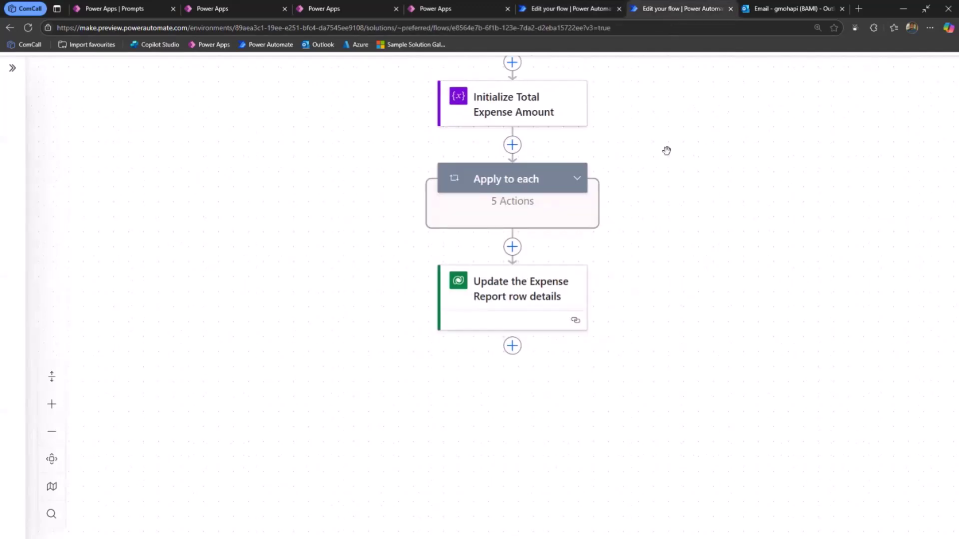
click(580, 225)
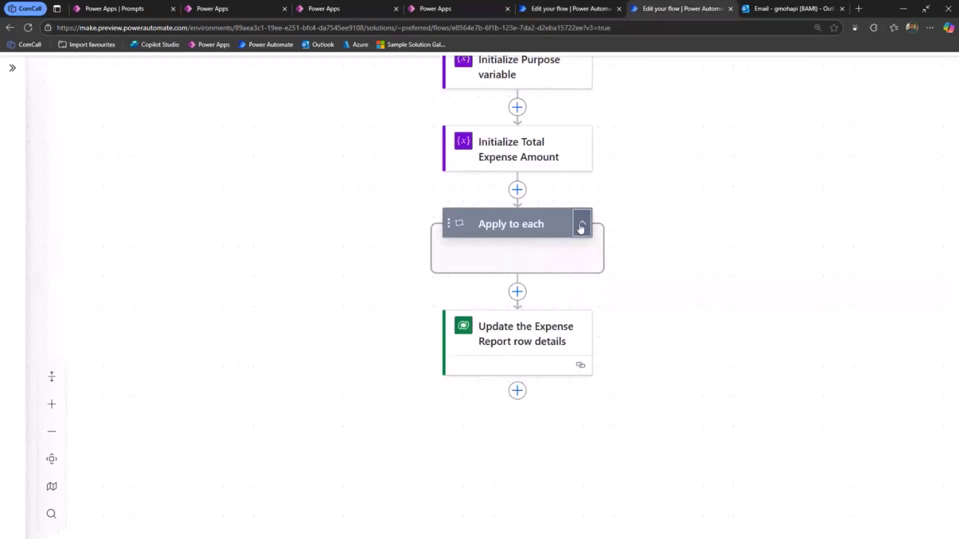
drag(711, 303, 702, 185)
scroll(694, 195, down, 2)
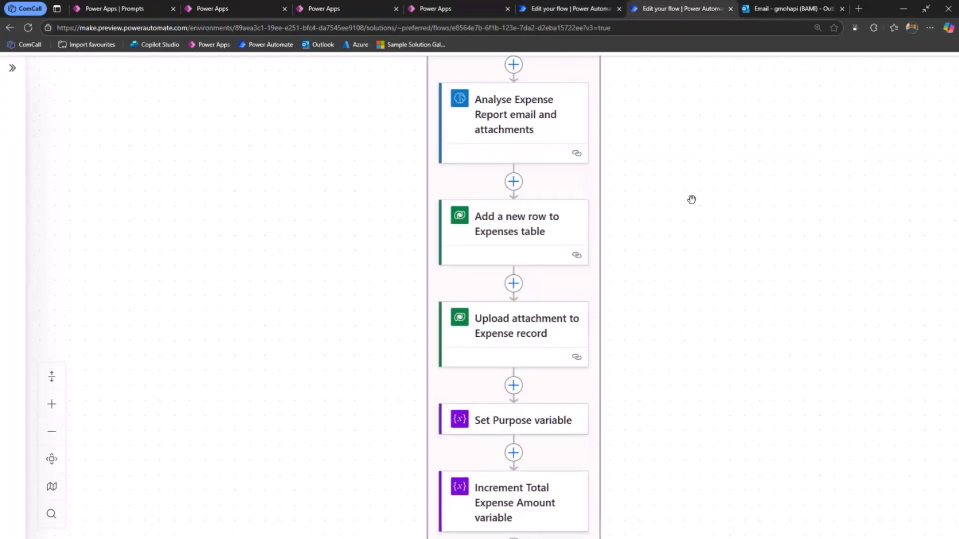
key(F11)
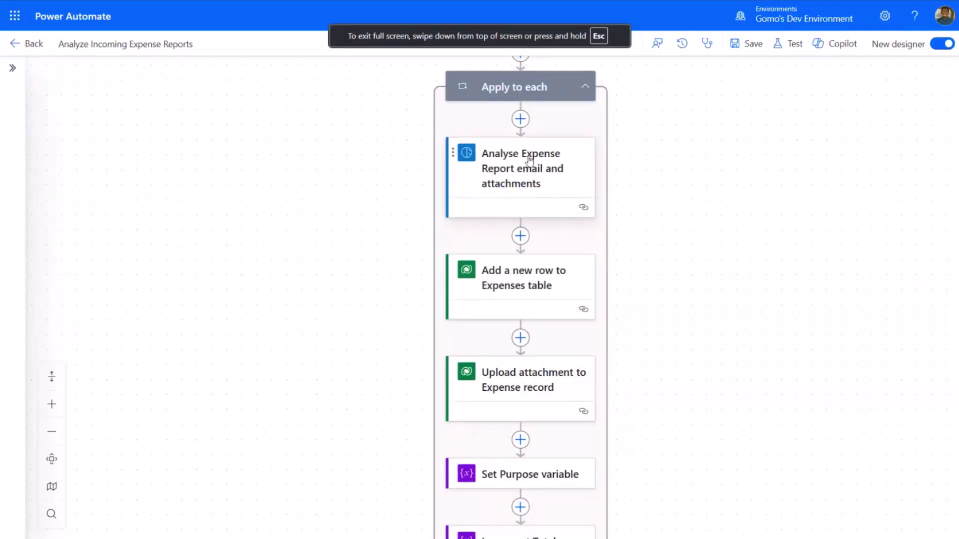
Step: Inspect the Analyse Expense Report, Add a new row to Expenses and Upload attachment step settings
click(531, 160)
drag(687, 188, 736, 129)
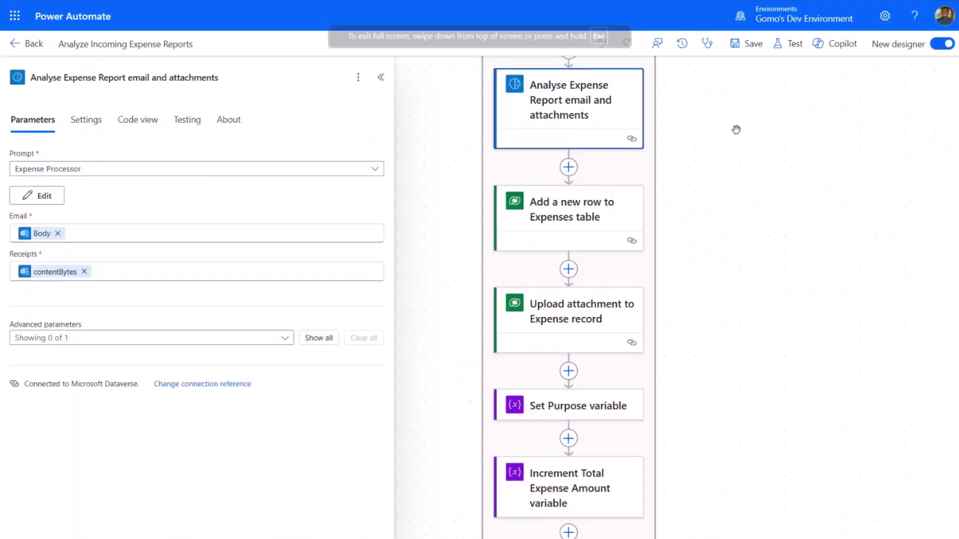
click(600, 216)
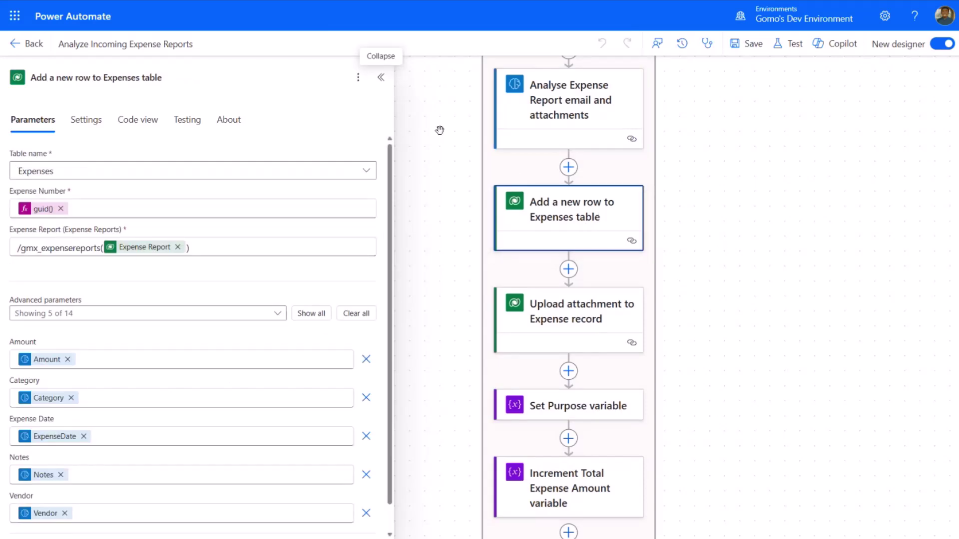
click(381, 77)
click(564, 312)
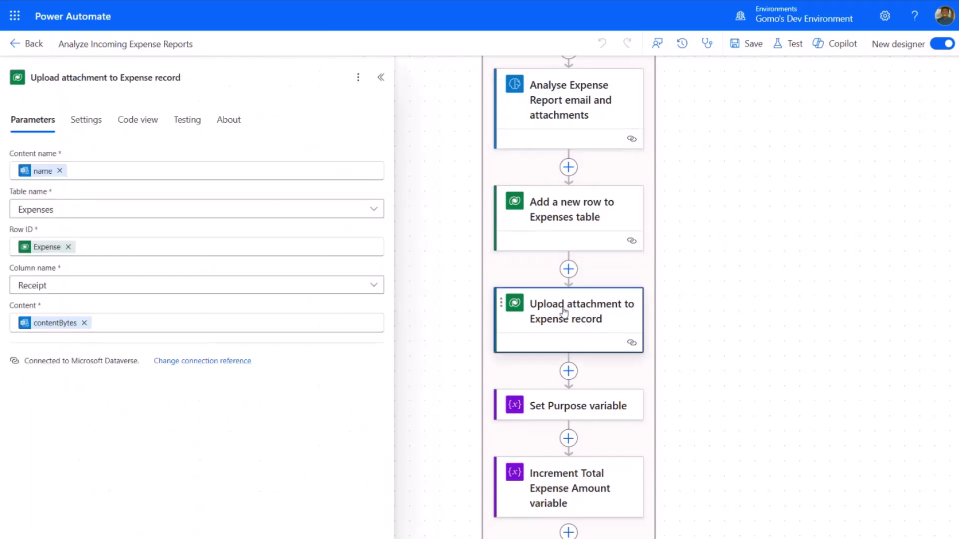
click(380, 78)
scroll(774, 405, down, 3)
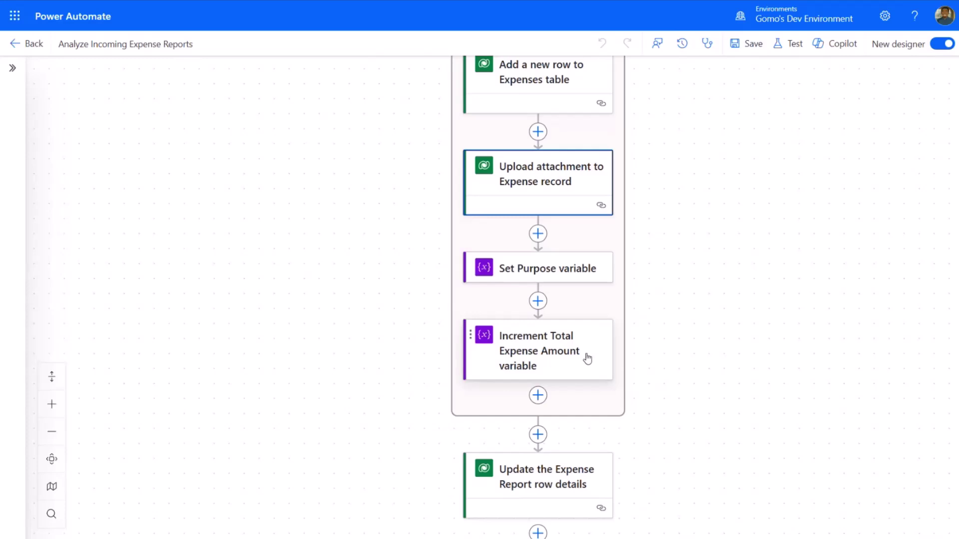
scroll(592, 415, down, 1)
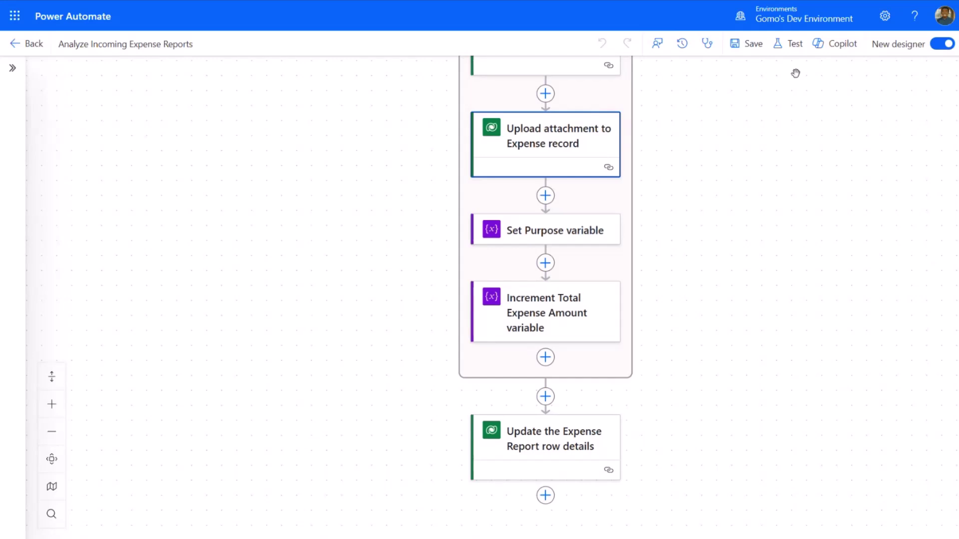
Step: Run a manual test of the flow so it waits for an incoming email
click(788, 49)
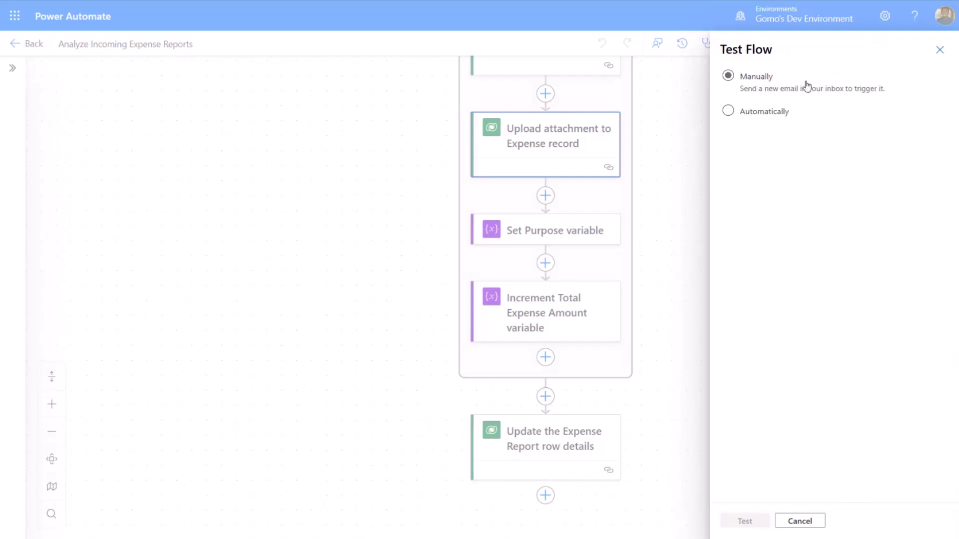
click(761, 86)
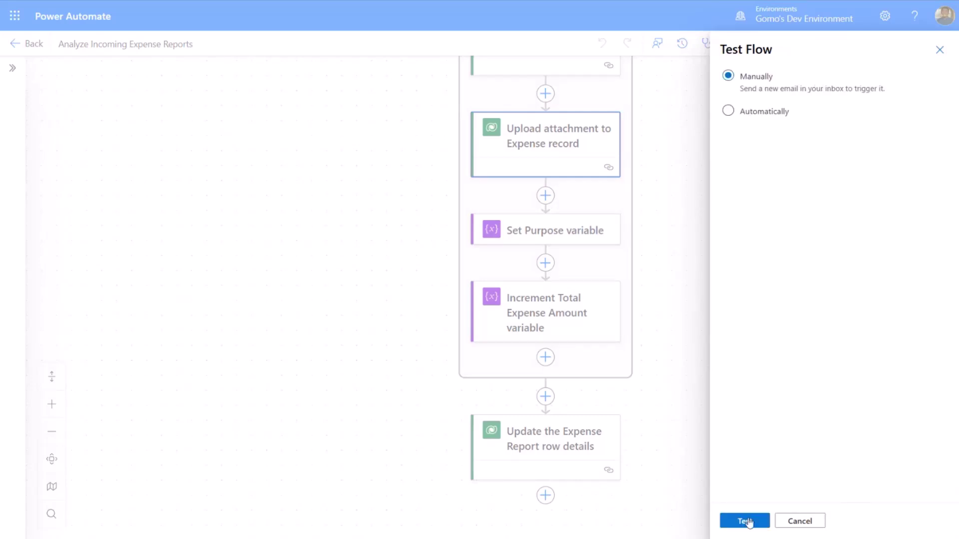
click(744, 521)
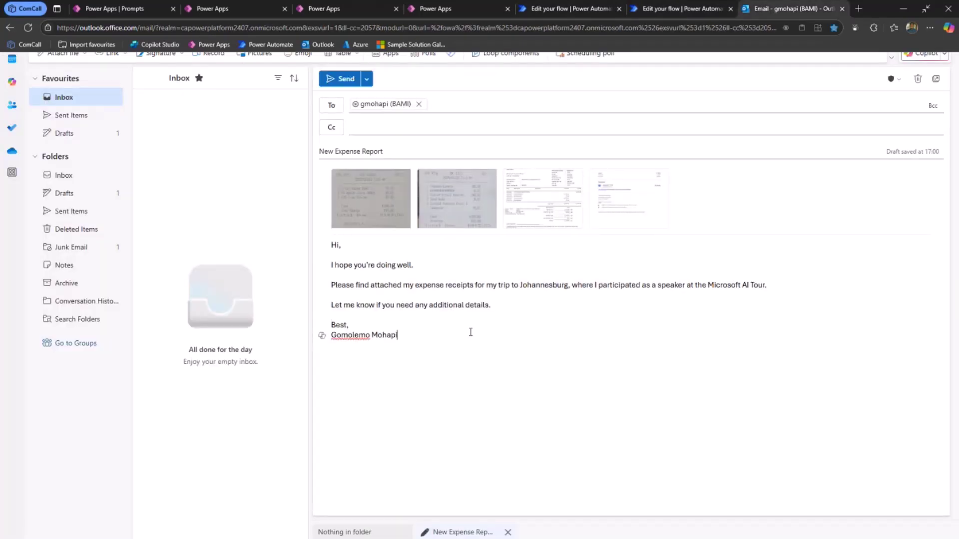
Step: Send the New Expense Report email with four receipts and open it in the Inbox
key(F11)
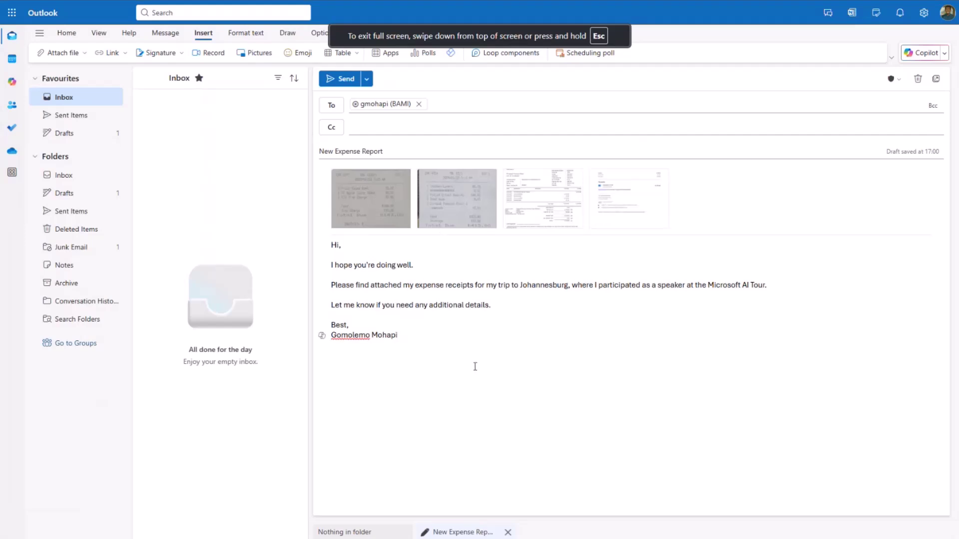
click(341, 77)
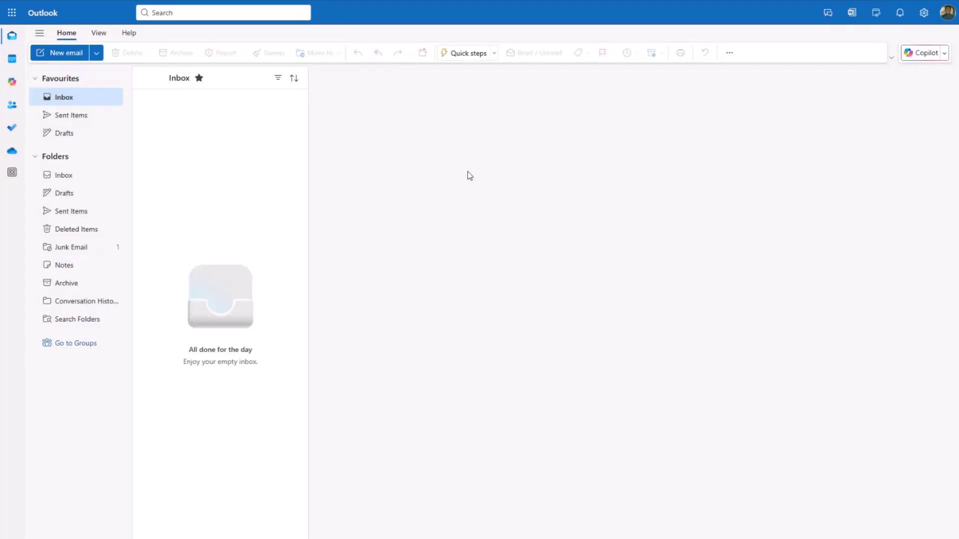
mouse_move(71, 115)
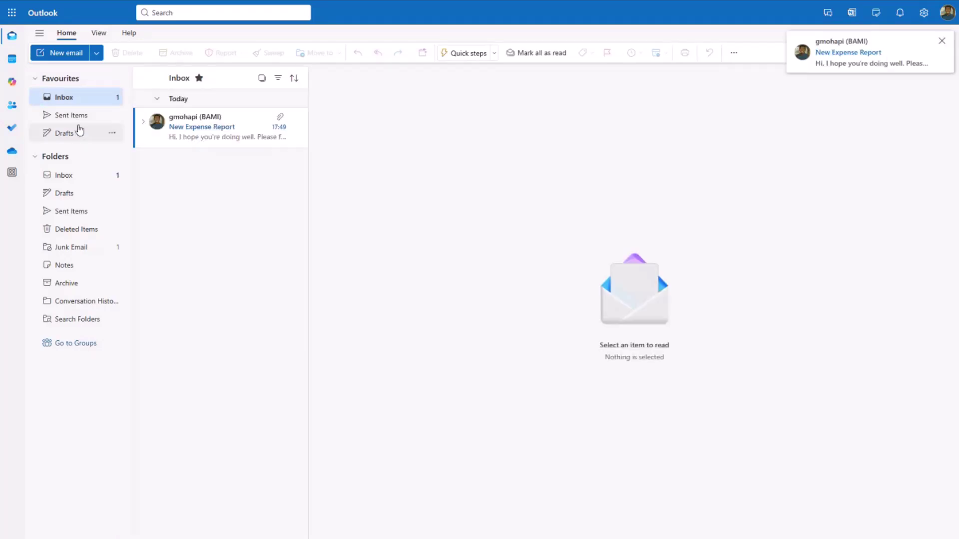
click(211, 141)
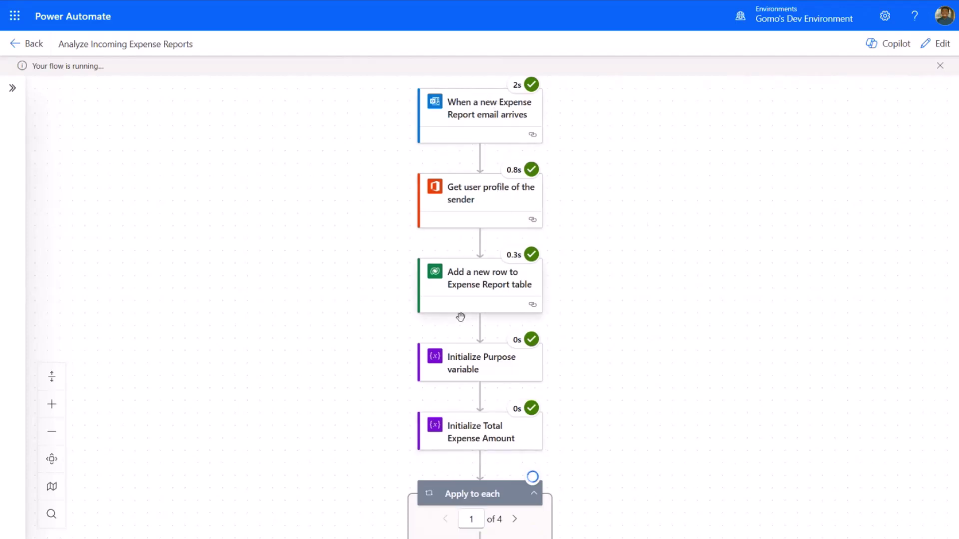
Step: Scroll the flow run view down to the Apply to each receipt loop
scroll(572, 278, down, 3)
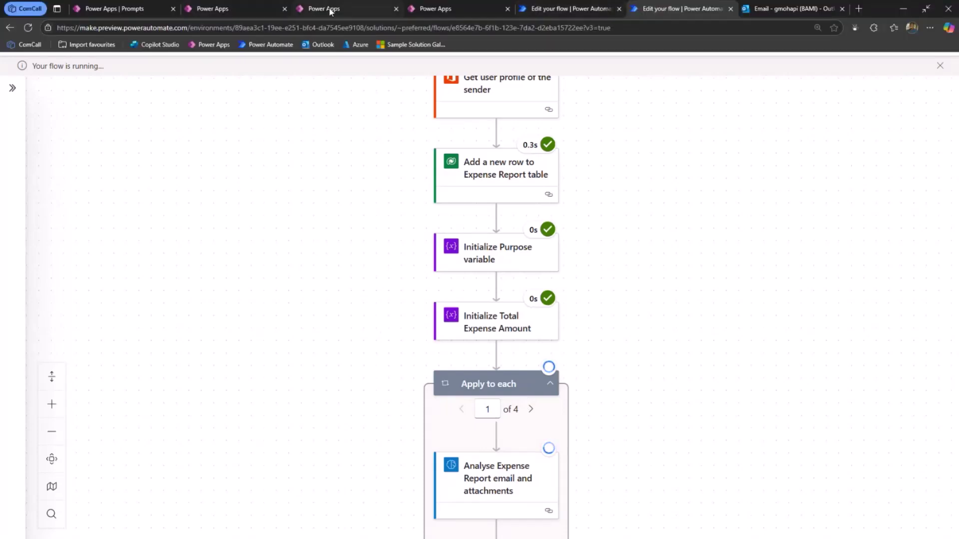
Step: Refresh the Expense Reports table to see the flow's new report row
click(330, 10)
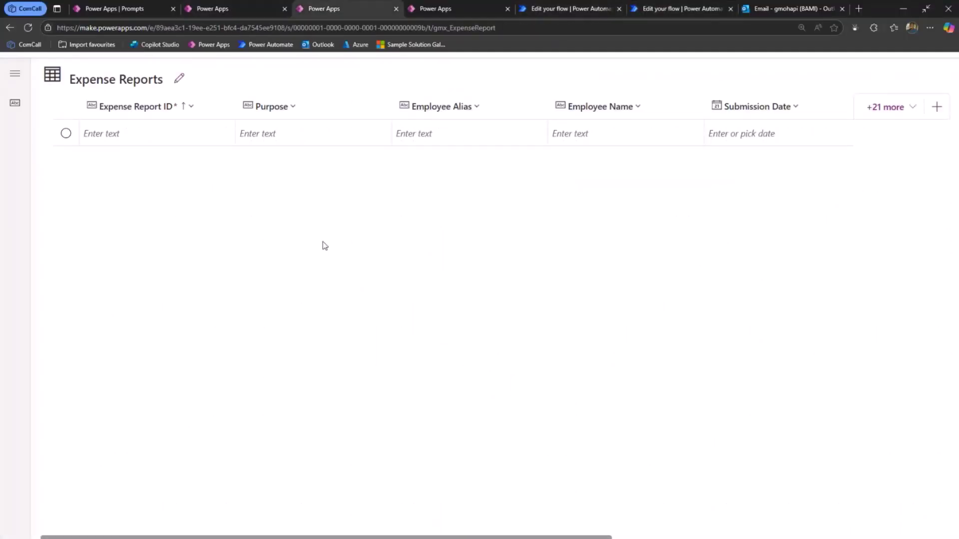
click(237, 97)
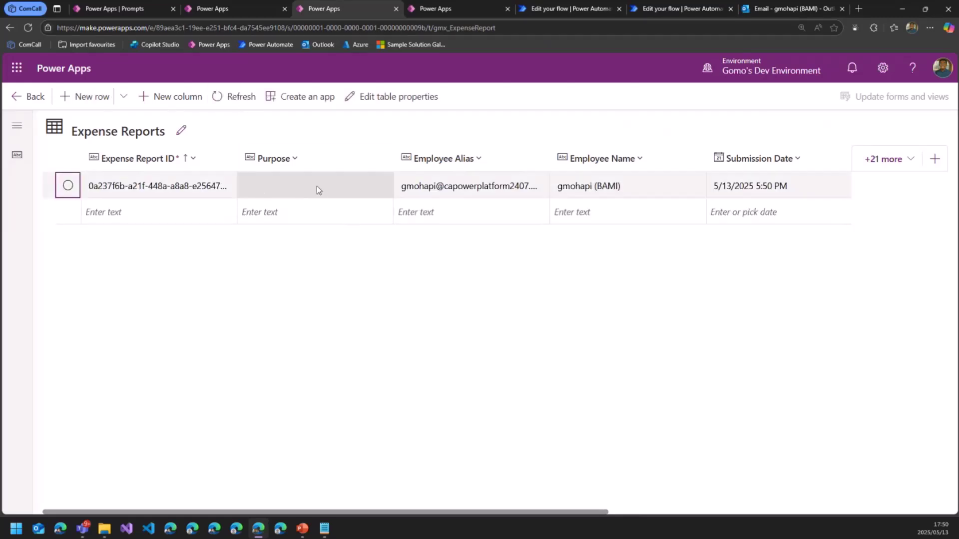
drag(494, 512, 719, 511)
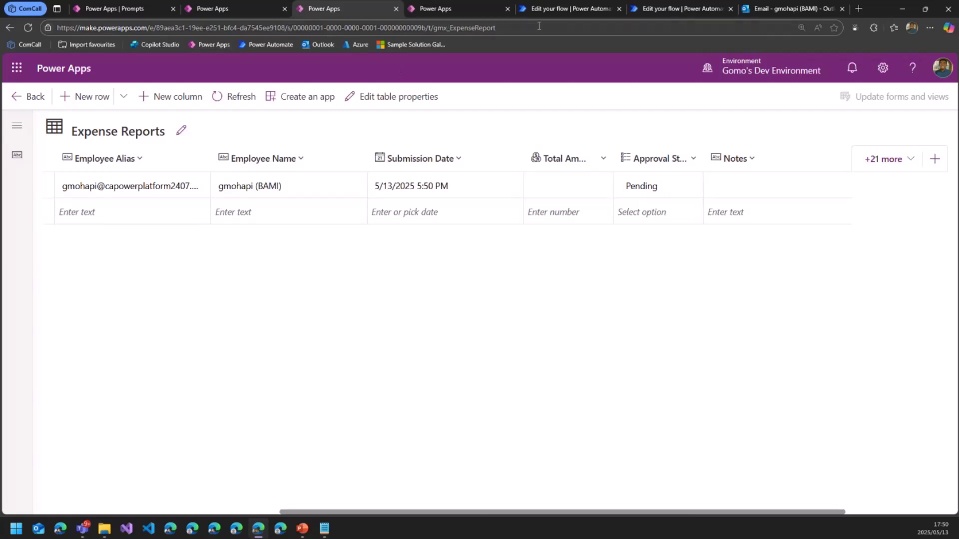
Step: Open the Expenses table in a maximized browser window
click(580, 10)
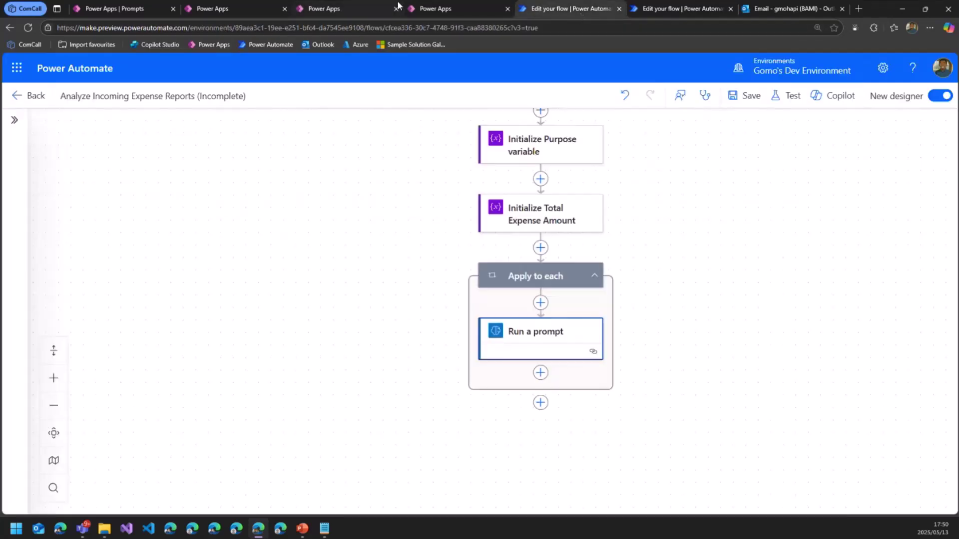
drag(874, 11, 819, 80)
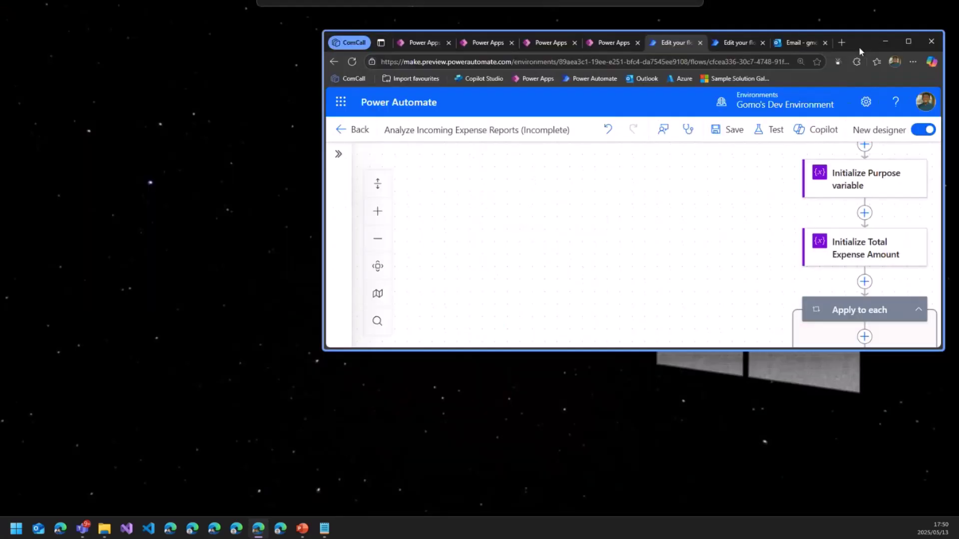
click(549, 80)
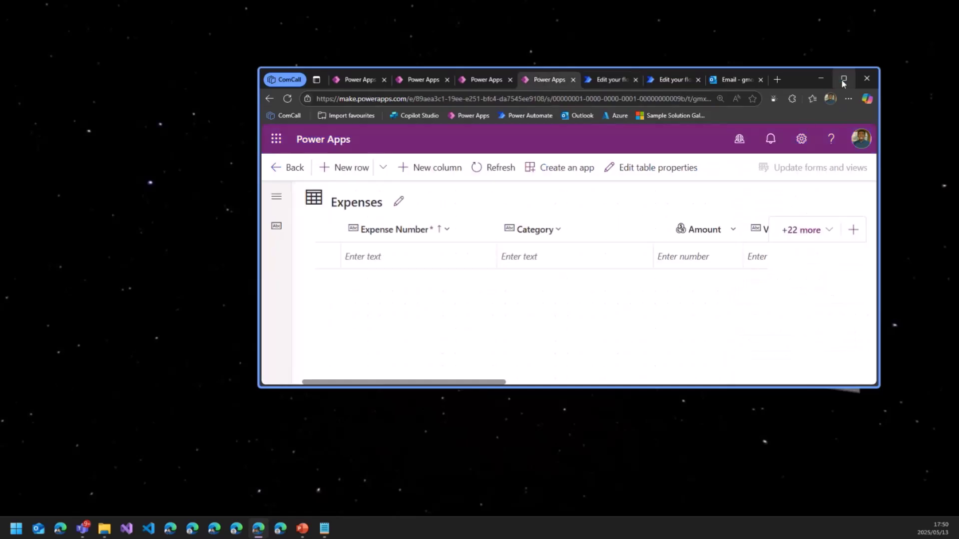
click(843, 78)
Step: Refresh the Expenses table until the Uber, hotel and two meal rows appear
click(239, 103)
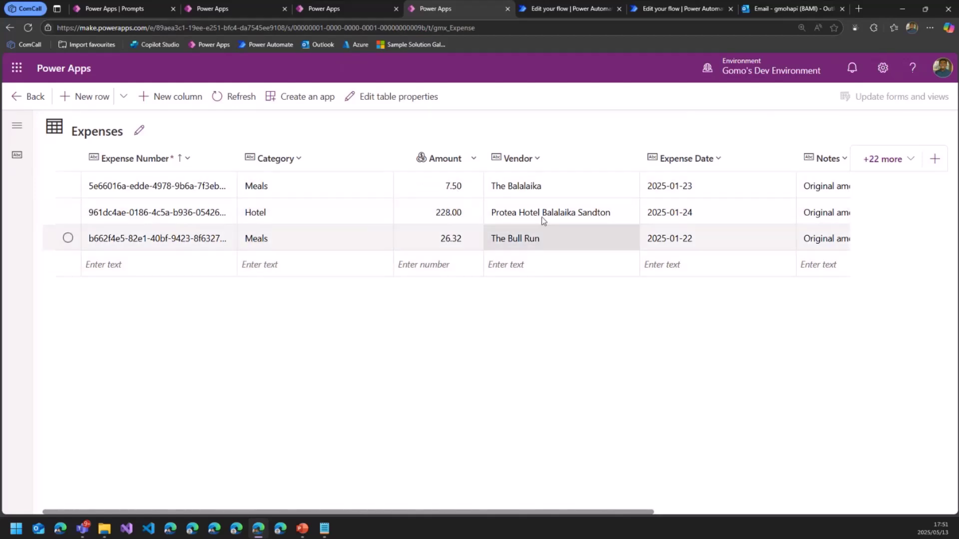
mouse_move(509, 515)
mouse_down()
mouse_move(576, 499)
mouse_move(717, 490)
mouse_up()
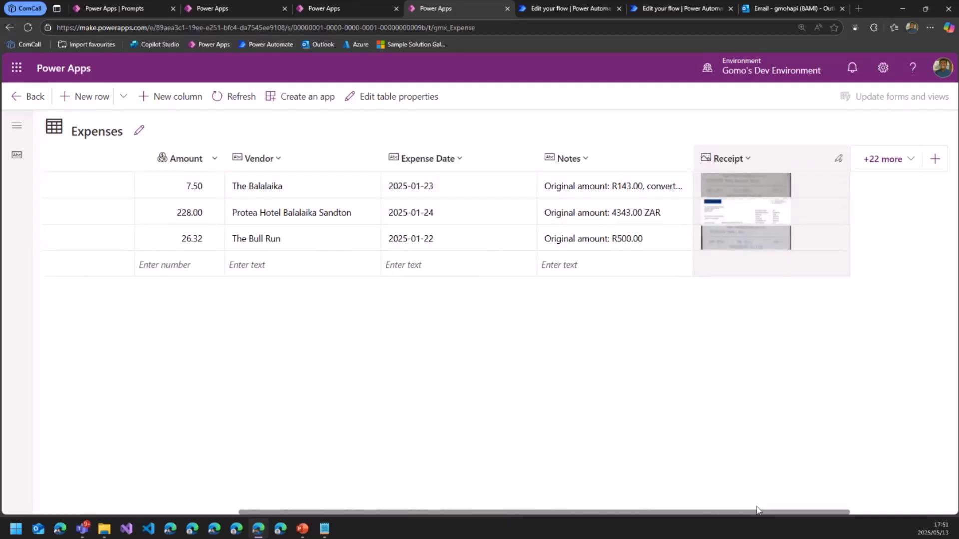
drag(759, 512, 406, 482)
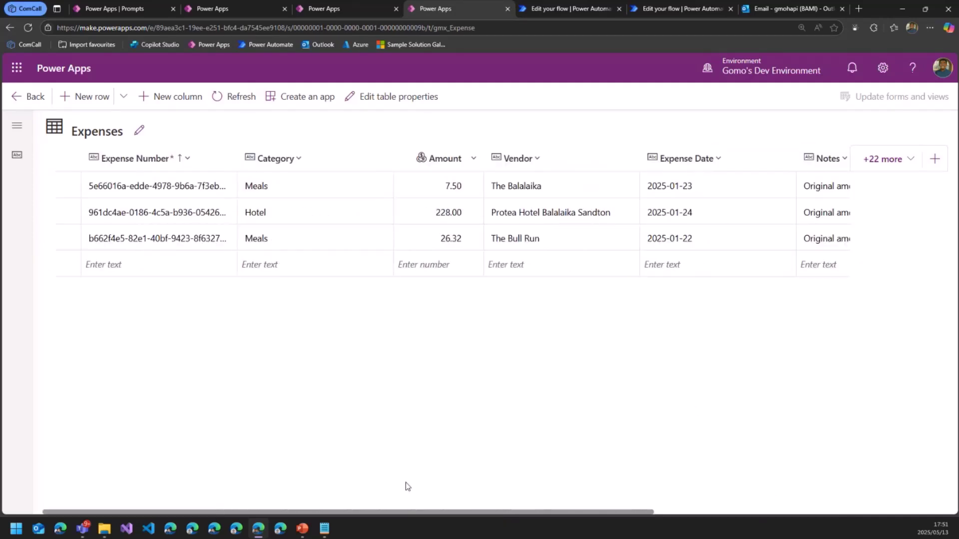
click(239, 100)
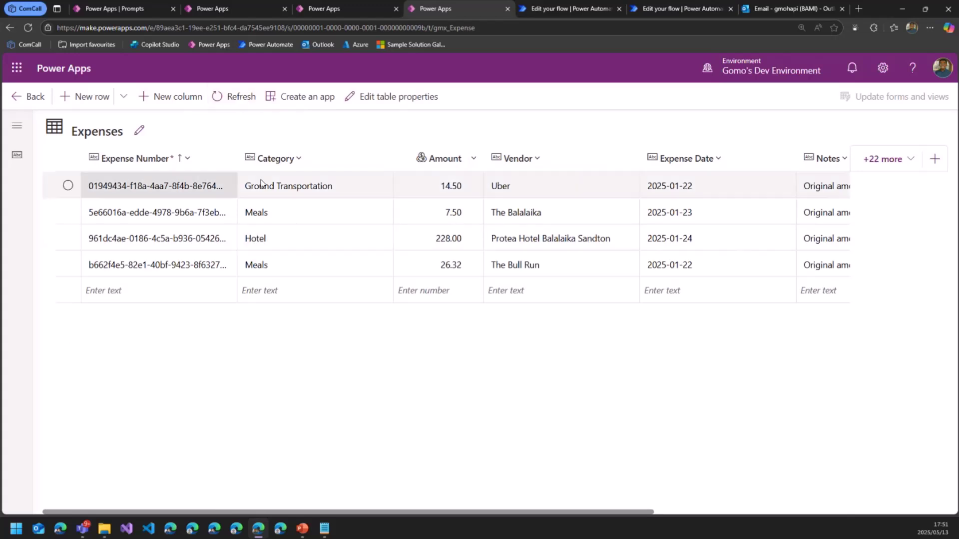
mouse_move(649, 512)
mouse_down()
mouse_move(856, 494)
mouse_move(492, 501)
mouse_up()
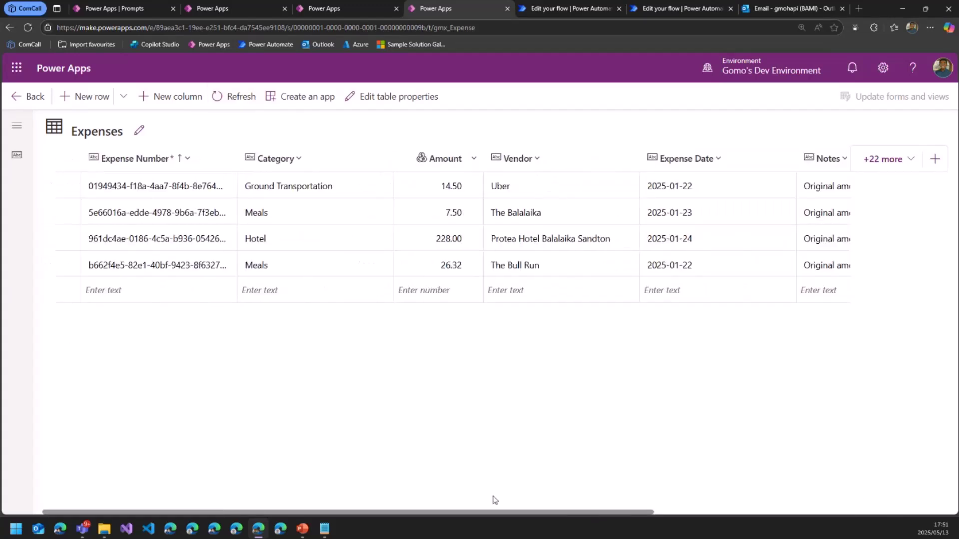
click(244, 10)
Step: Refresh Expense Reports to confirm Submitted status, 276.32 total and the Johannesburg AI Tour purpose
click(340, 9)
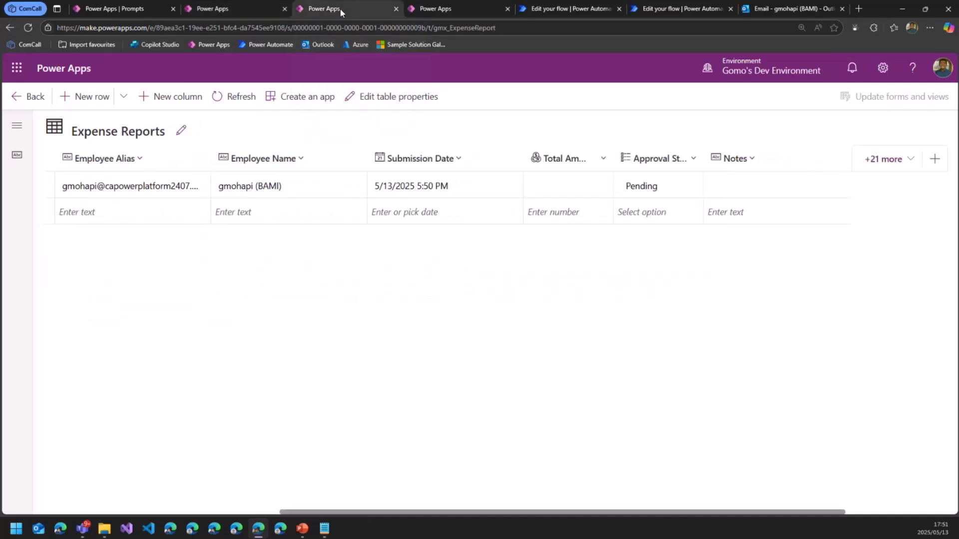
click(233, 97)
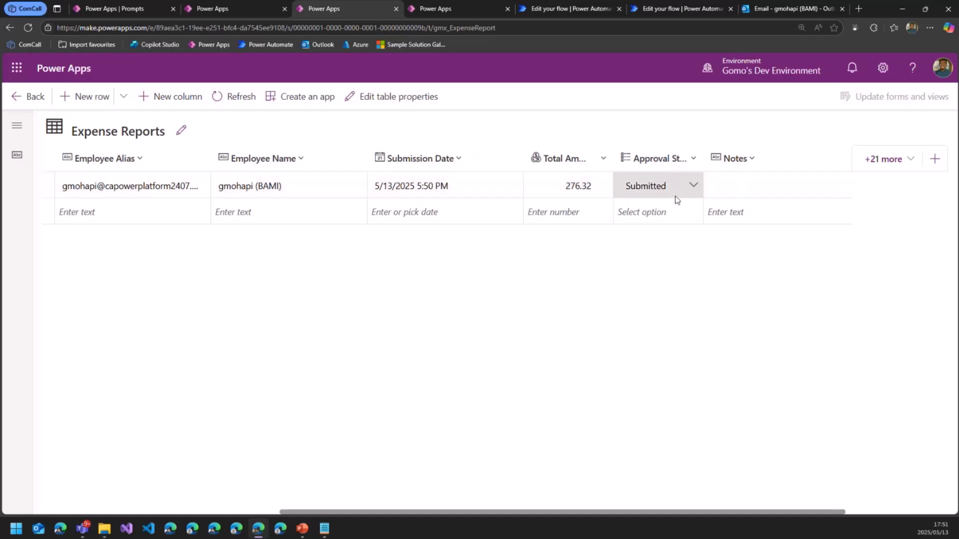
drag(483, 512, 215, 512)
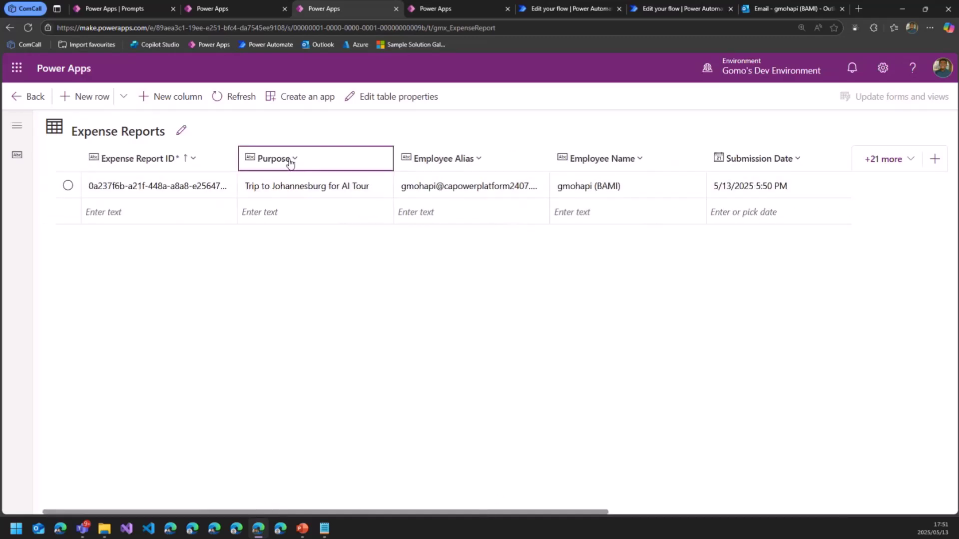
click(791, 10)
drag(889, 12, 741, 50)
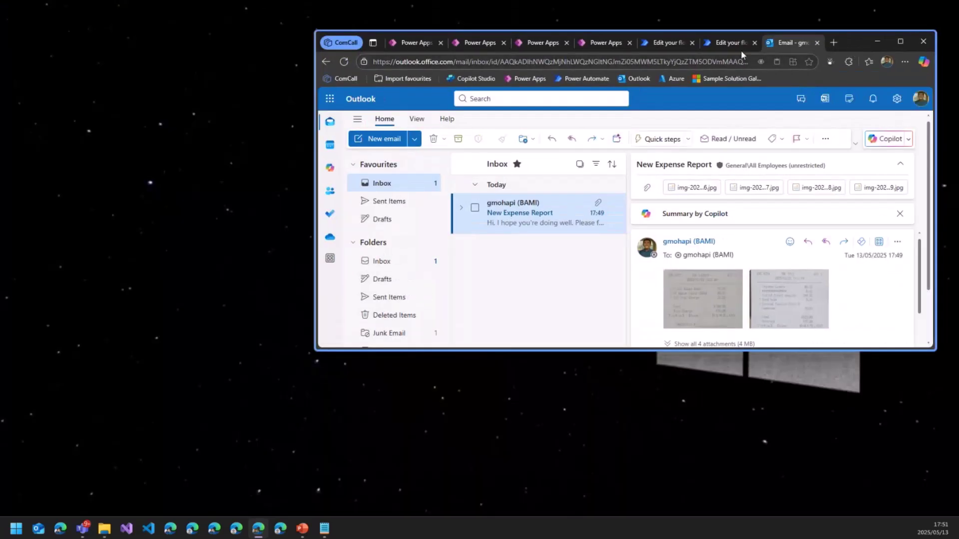
Step: Maximize the flow run and scroll through its green-checked steps, including the receipt loop
click(734, 43)
click(900, 42)
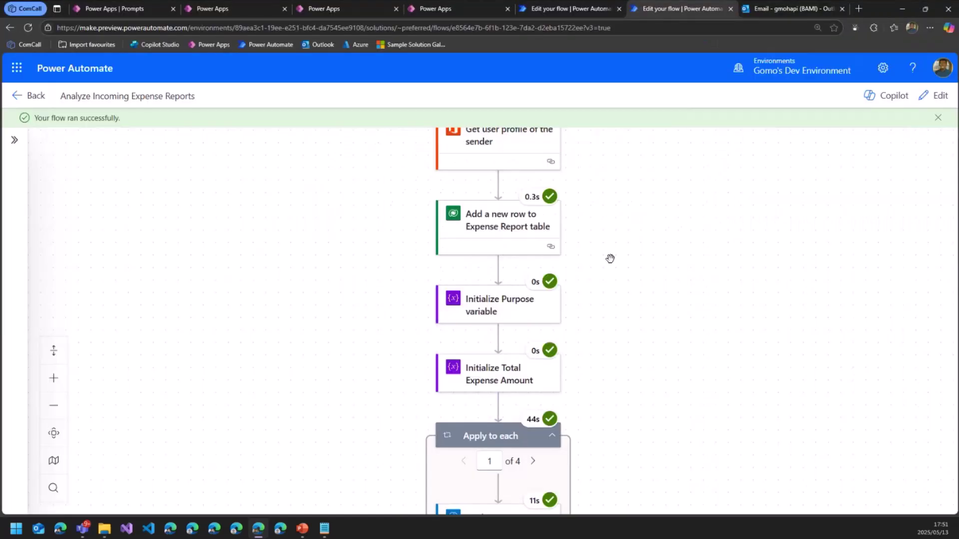
scroll(610, 259, down, 4)
scroll(642, 194, down, 2)
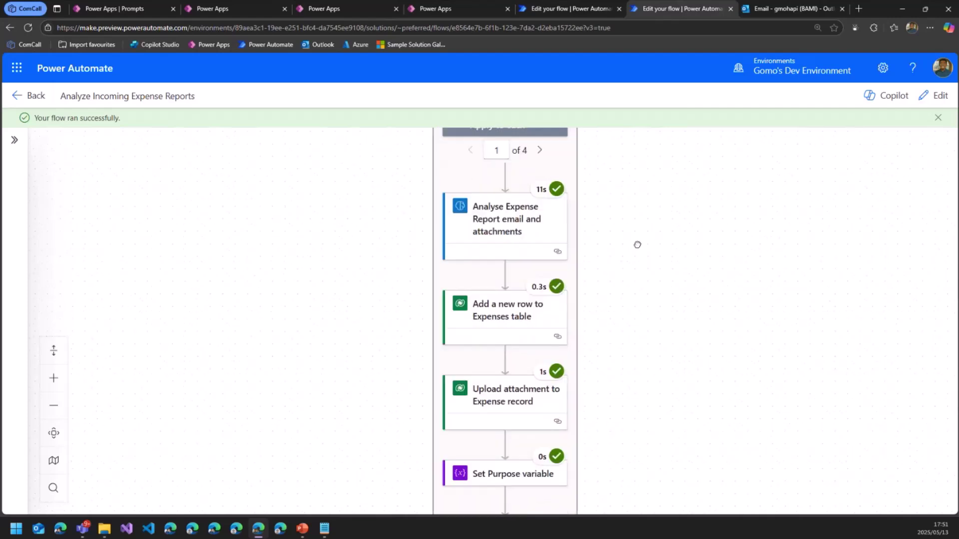
scroll(637, 245, down, 1)
scroll(639, 237, down, 1)
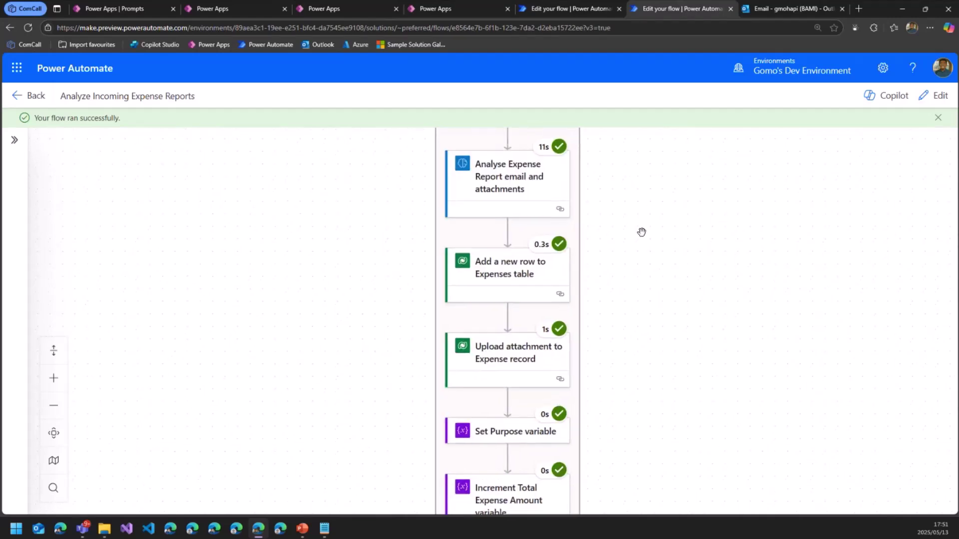